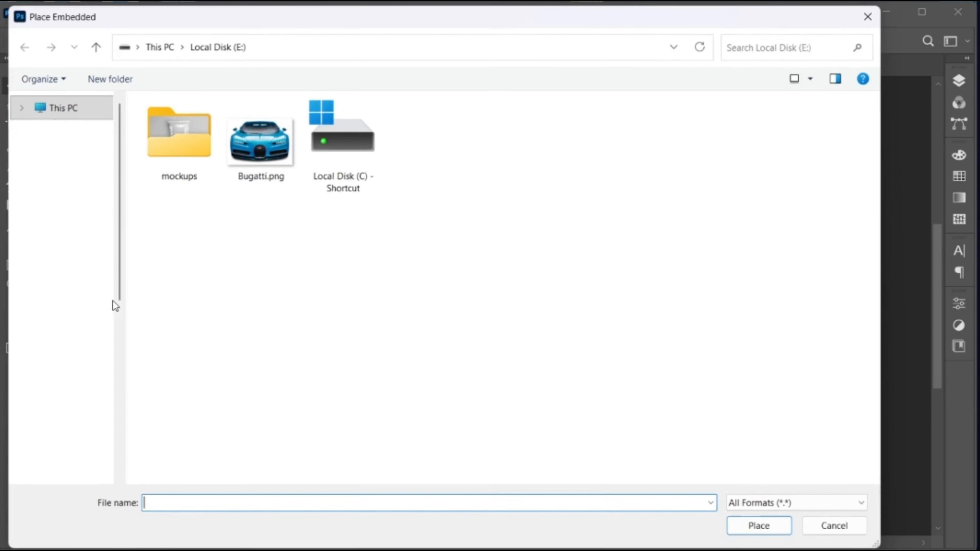
Step: Place Bugatti.png on the poster, scale it to about 14.35% and commit it above Background
click(257, 141)
click(761, 526)
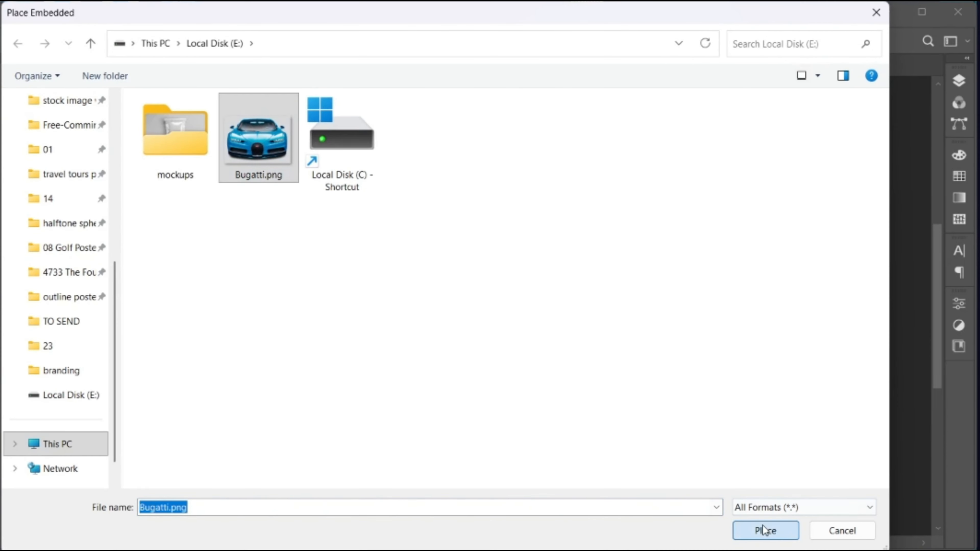
drag(673, 304, 656, 308)
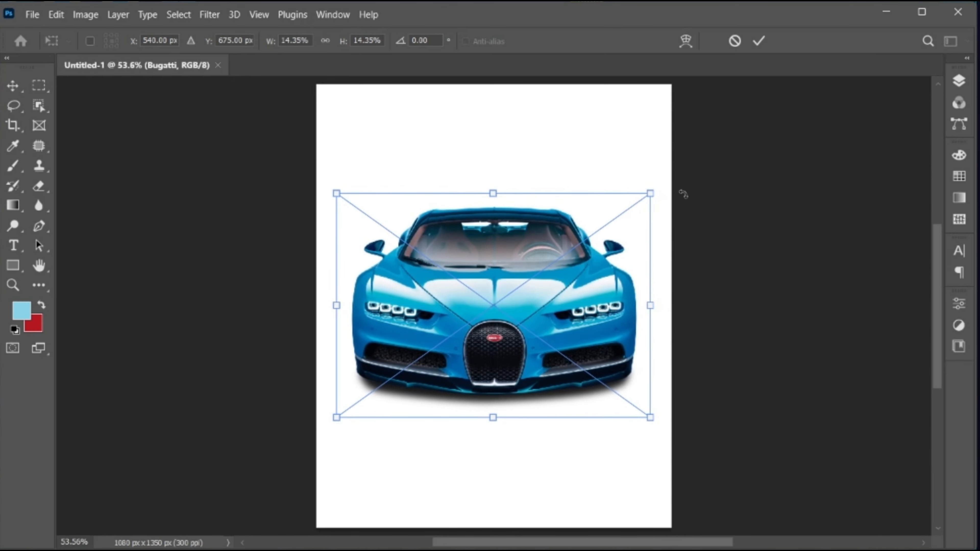
click(759, 41)
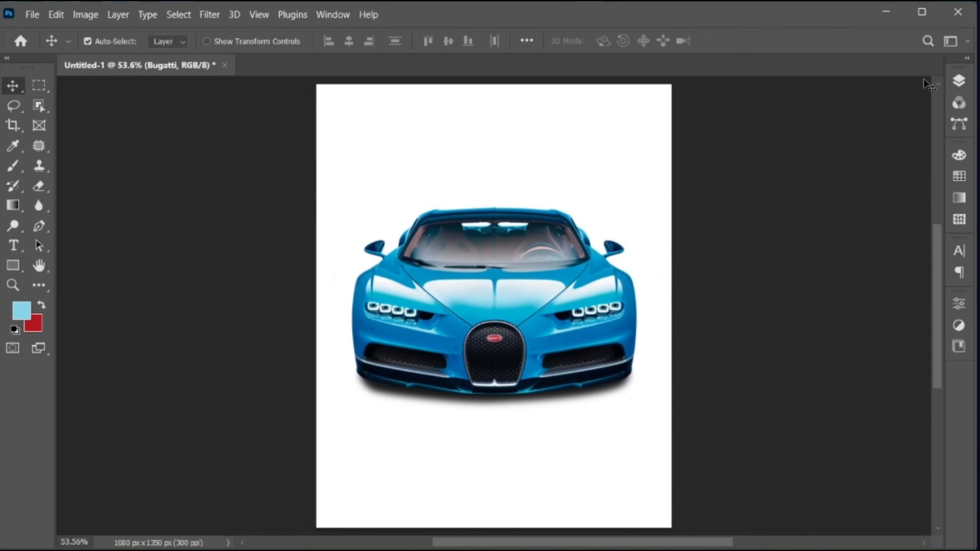
click(951, 83)
click(864, 215)
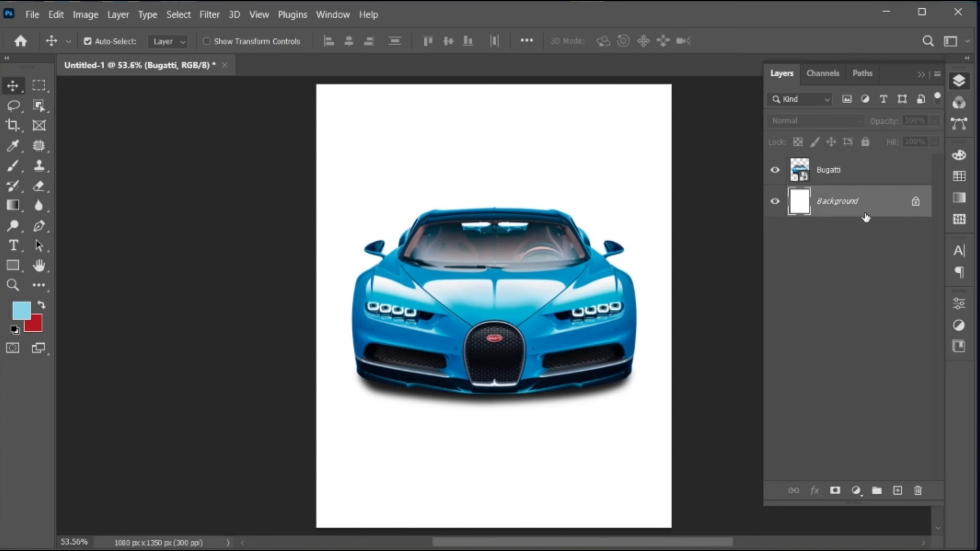
Step: Add a Gradient Fill layer with Radial style and bring up its gradient editor
click(854, 490)
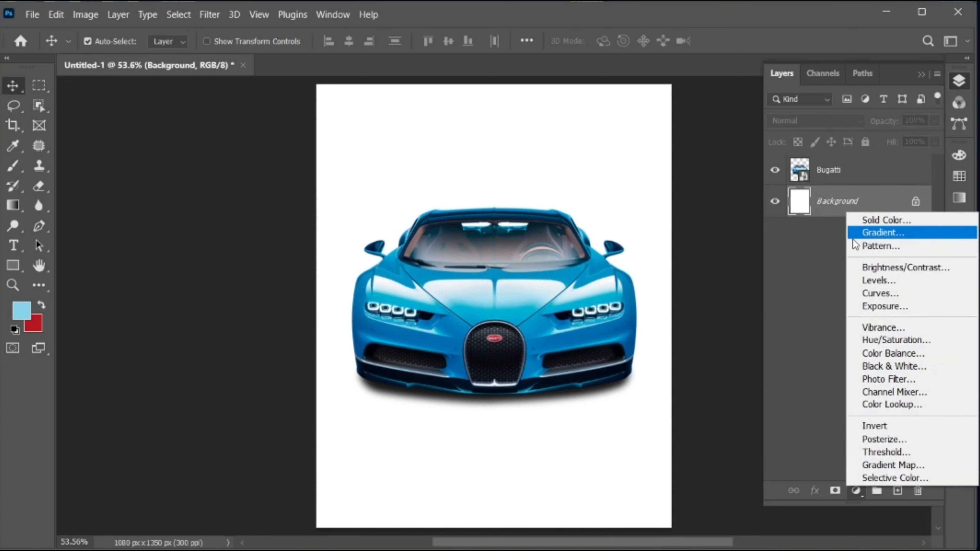
click(893, 232)
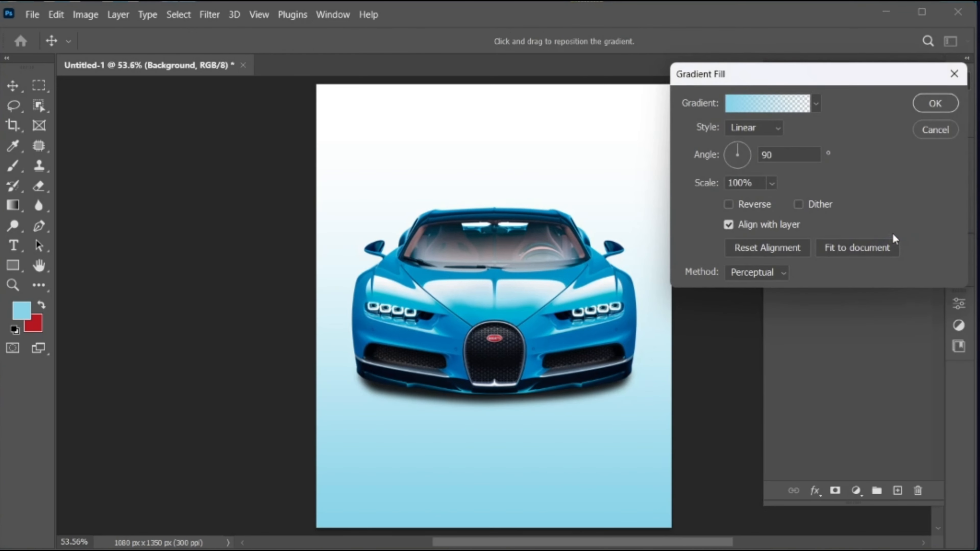
click(748, 133)
click(749, 155)
click(738, 105)
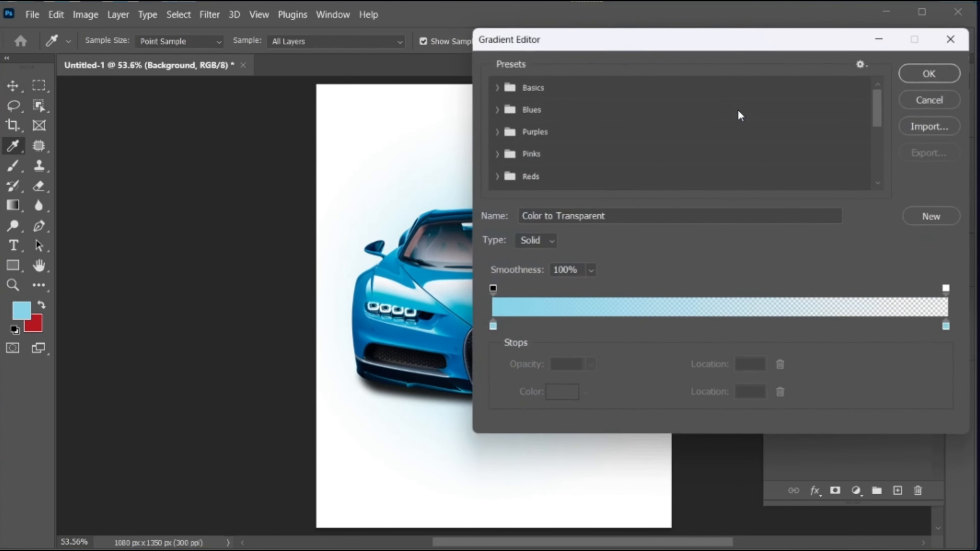
drag(420, 278, 246, 277)
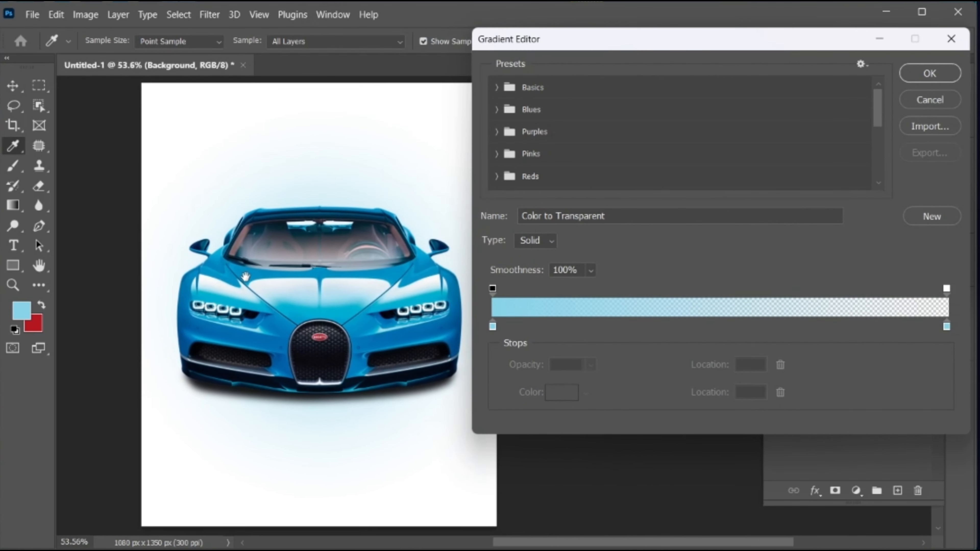
Step: Give the gradient's start stop the car's bright blue and its end 100% opacity
double_click(493, 326)
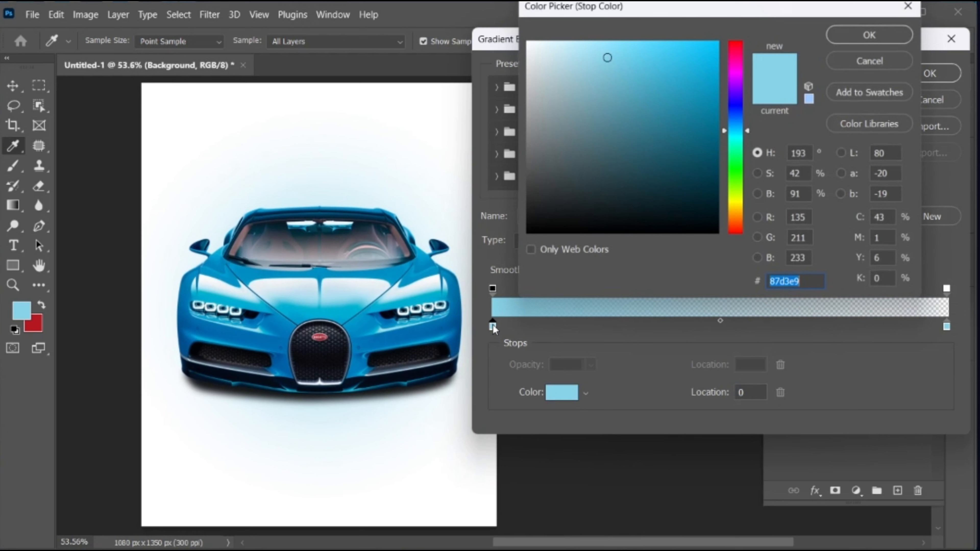
click(296, 308)
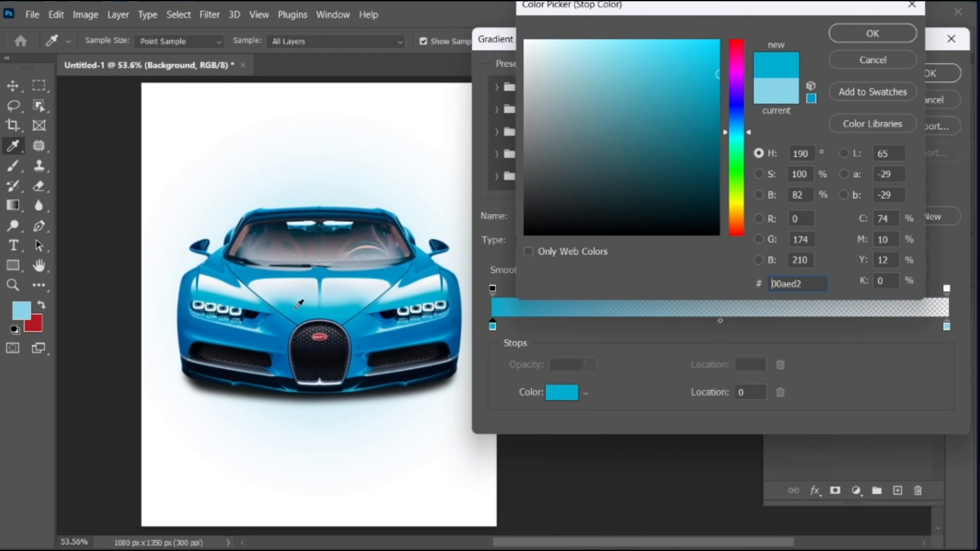
click(854, 36)
click(947, 289)
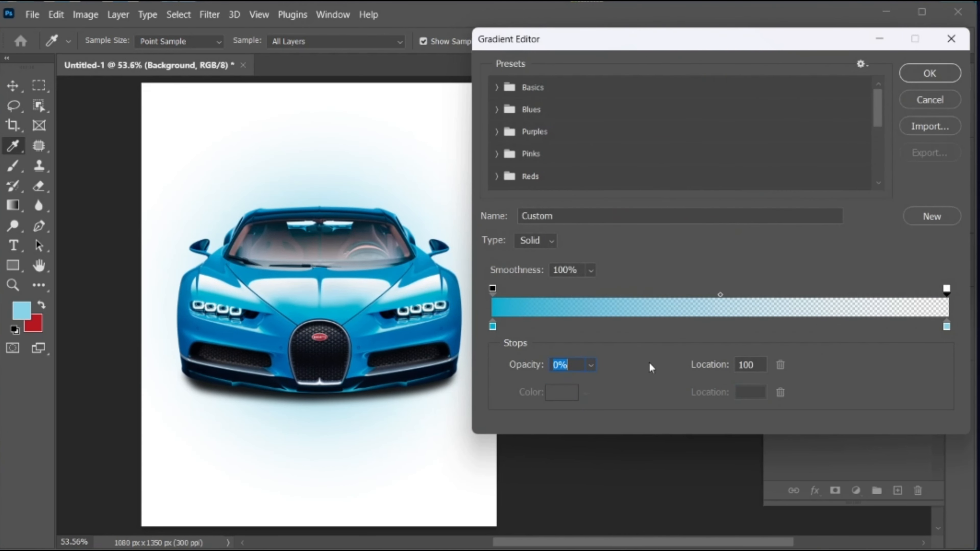
click(591, 365)
drag(588, 383, 698, 386)
Step: Set the gradient's end stop to dark blue 023052 and accept the gradient fill
double_click(947, 326)
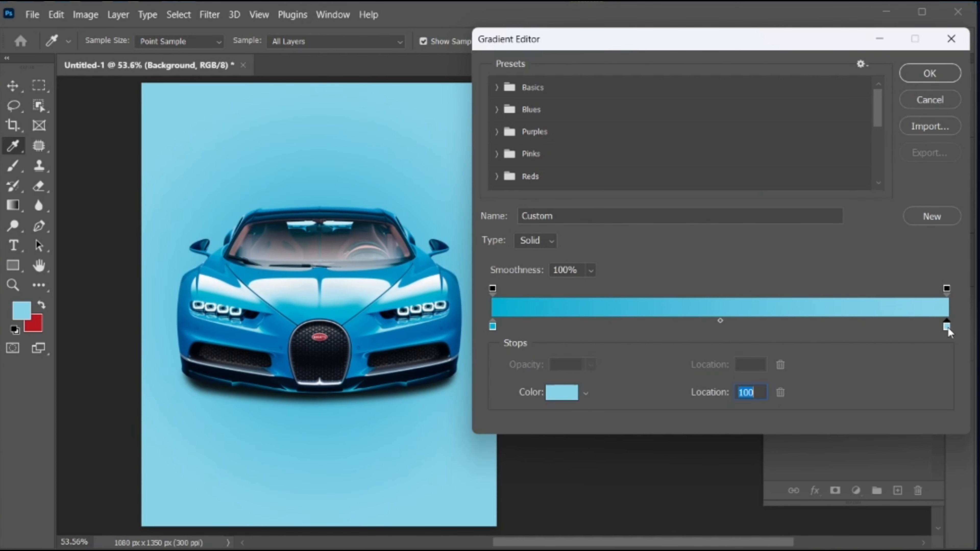
click(312, 205)
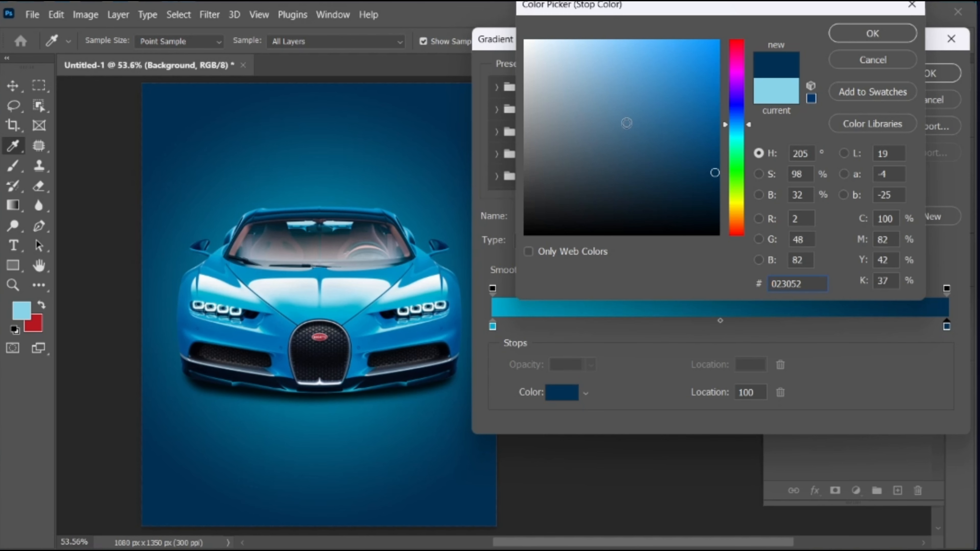
click(873, 34)
click(920, 74)
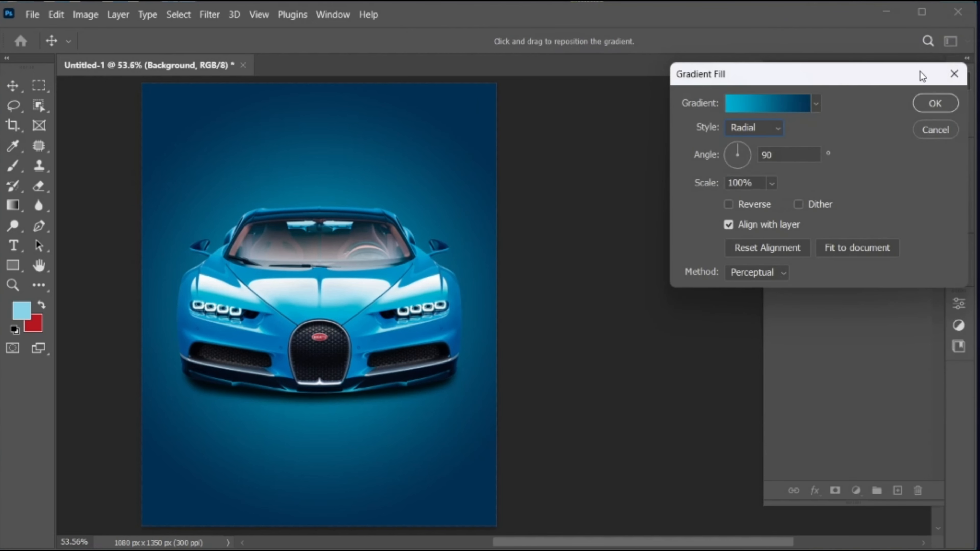
click(935, 103)
Step: Enlarge the radial gradient so the glow spreads wider, then add an empty Layer 1
scroll(465, 218, left, 5)
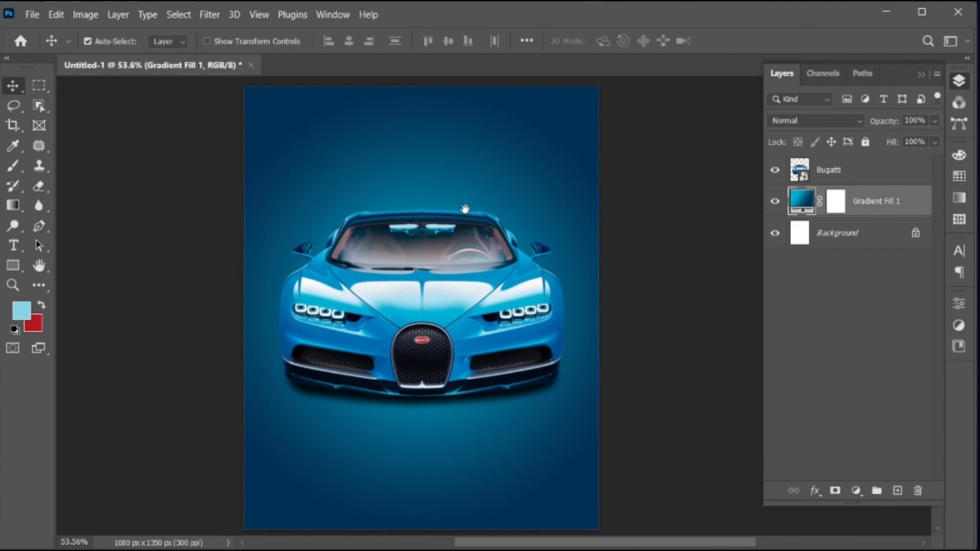
key(g)
scroll(431, 155, up, 3)
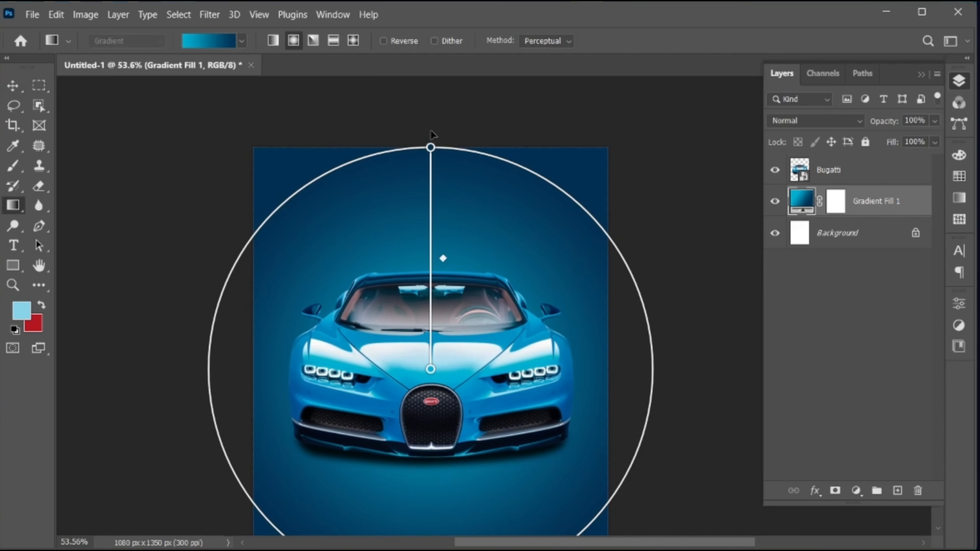
drag(431, 147, 433, 80)
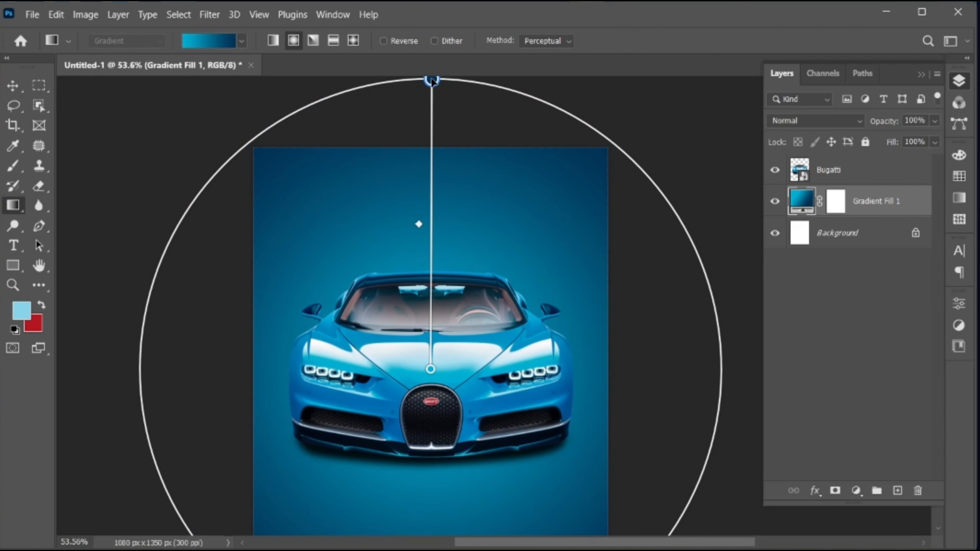
key(v)
key(ctrl+0)
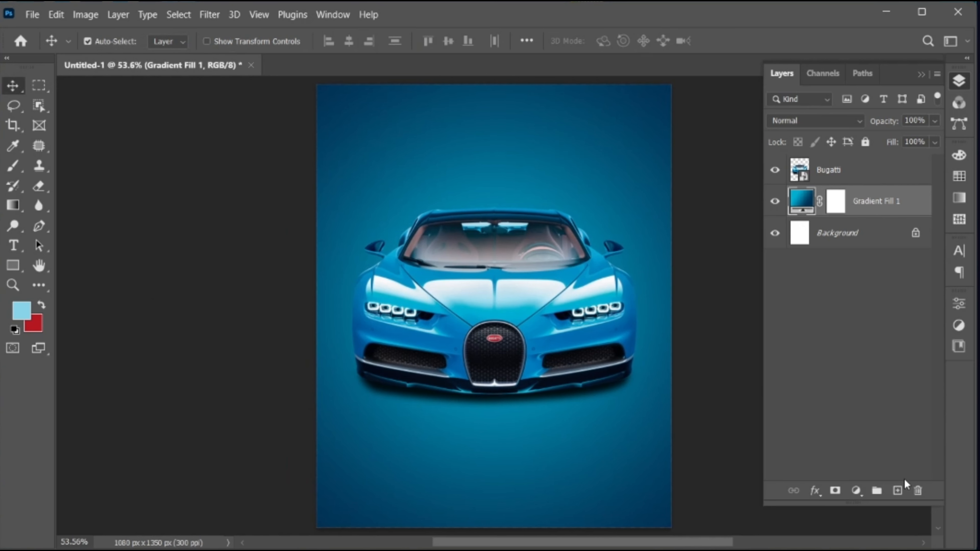
click(897, 490)
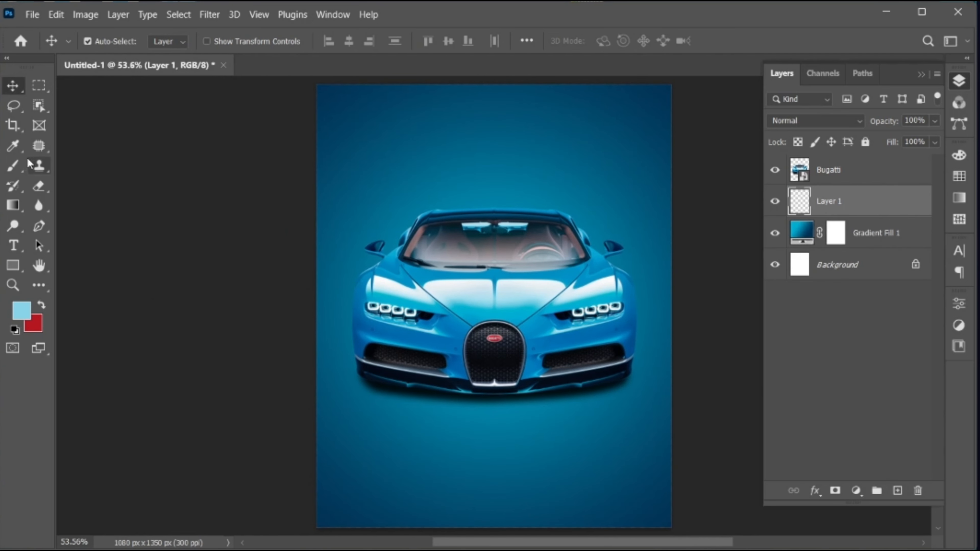
Step: Paint a soft light-blue glow behind the car with the brush on Layer 1
key(b)
click(108, 41)
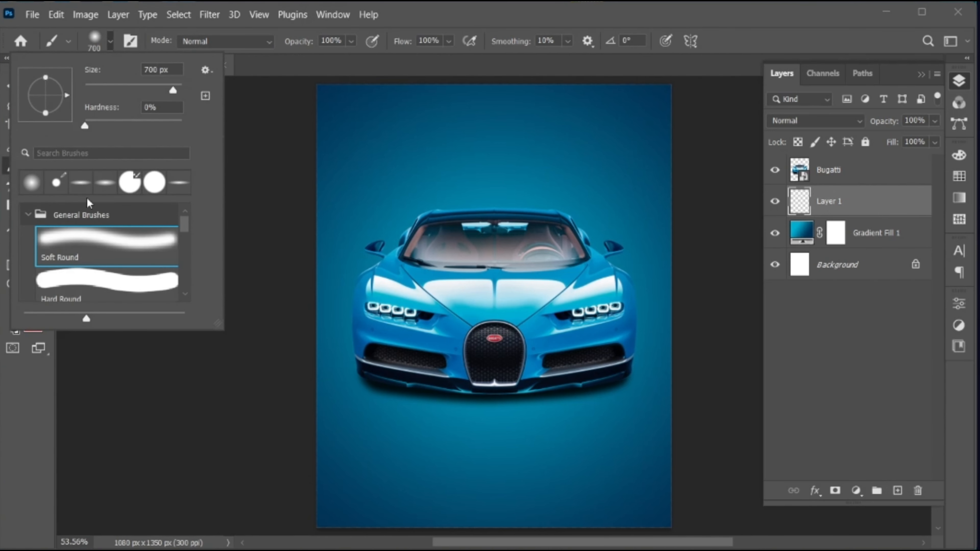
click(105, 39)
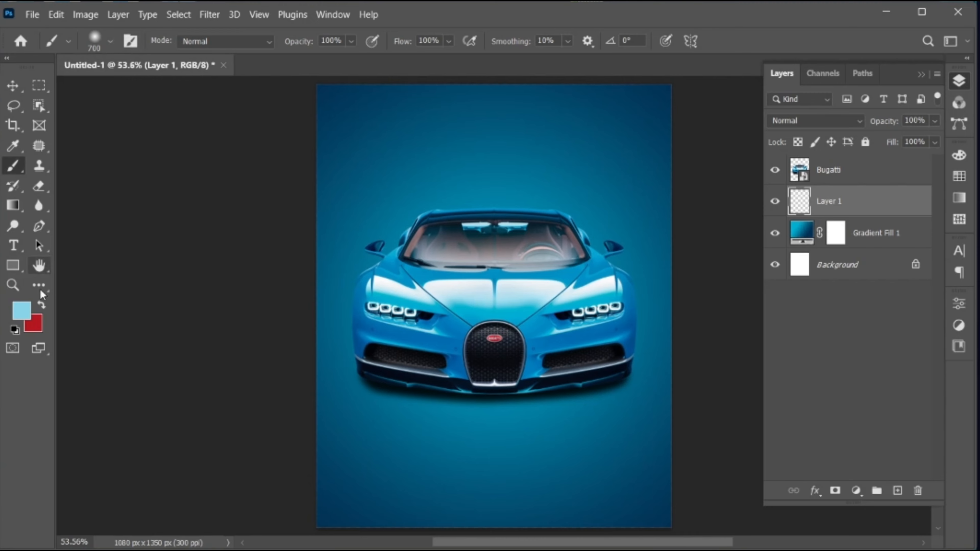
click(24, 308)
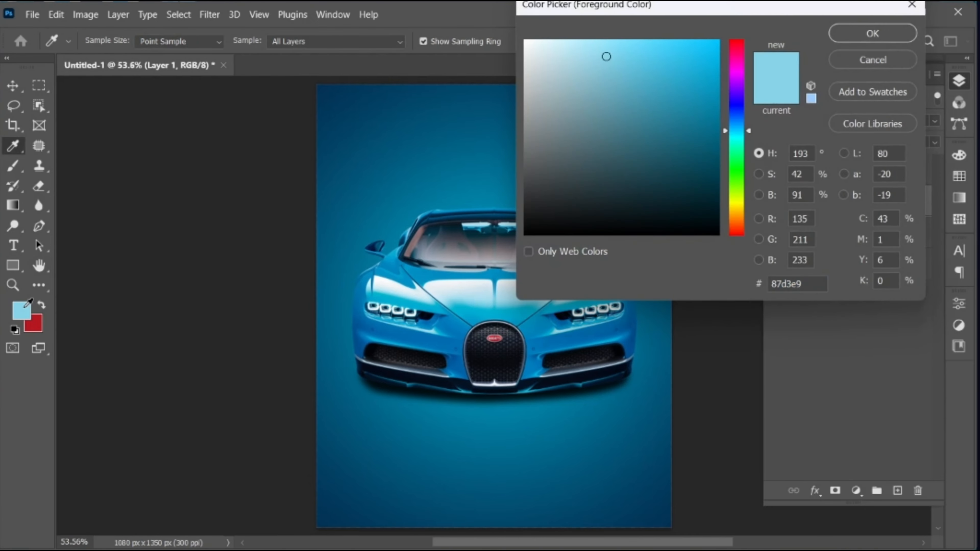
double_click(813, 284)
click(872, 34)
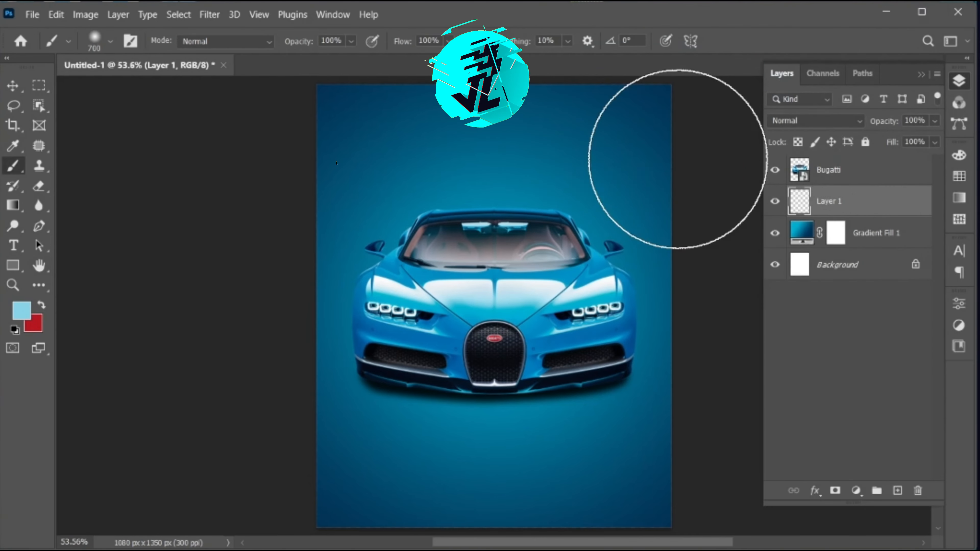
drag(503, 273, 504, 272)
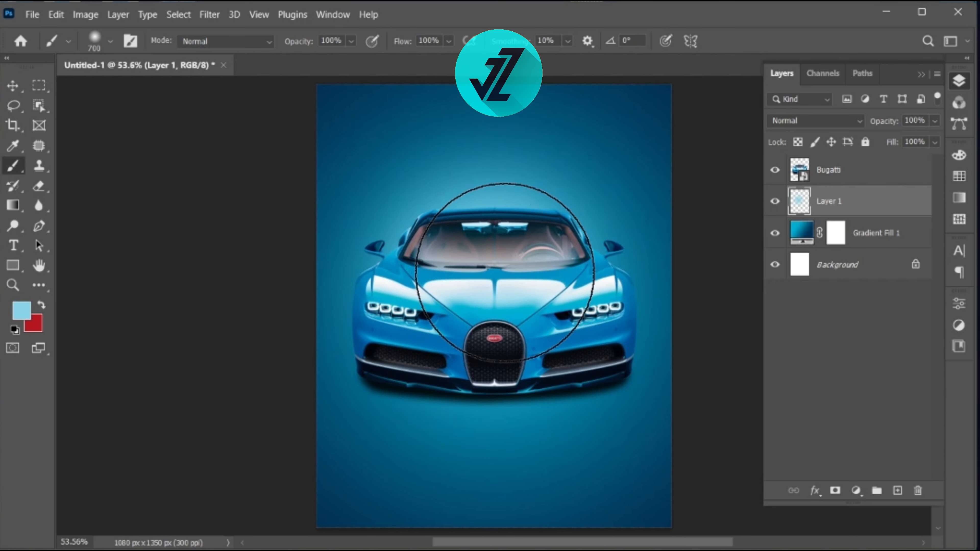
click(467, 273)
click(517, 270)
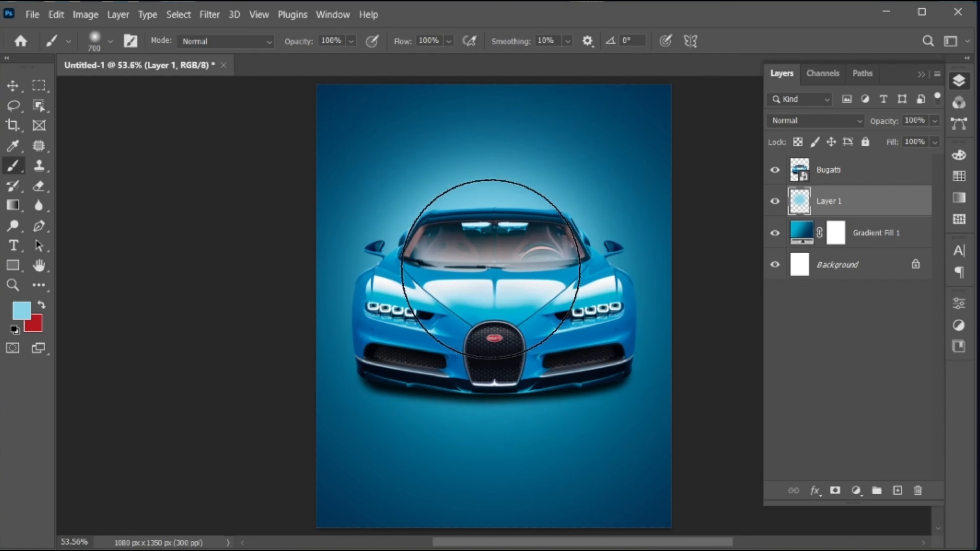
click(484, 269)
click(524, 268)
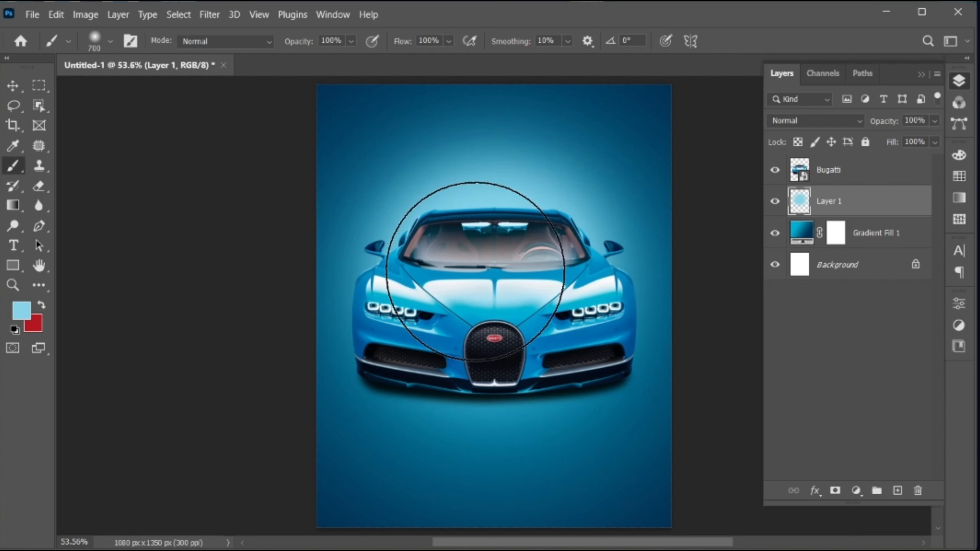
Step: Select the Bugatti, Layer 1 and Gradient Fill 1 layers and convert them to a smart object
key(v)
key(ctrl)
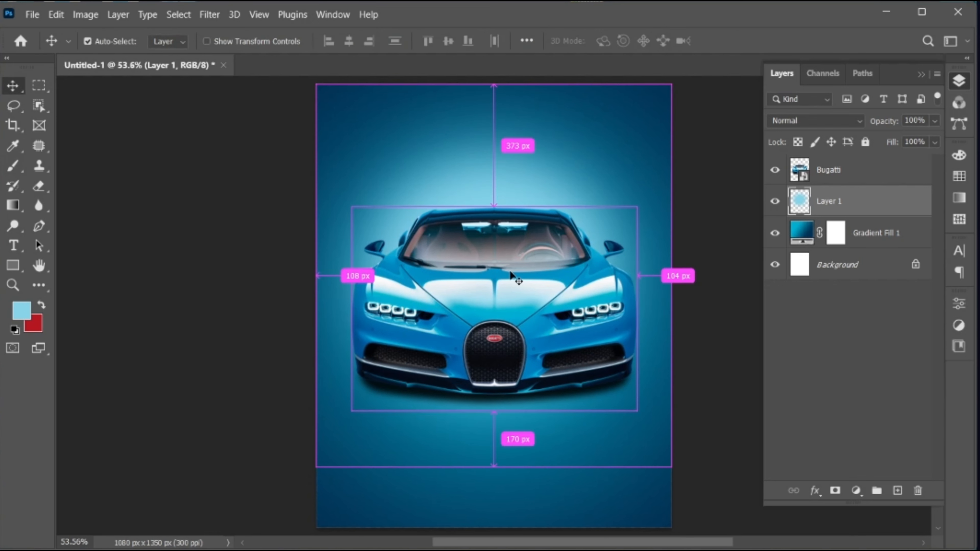
click(830, 176)
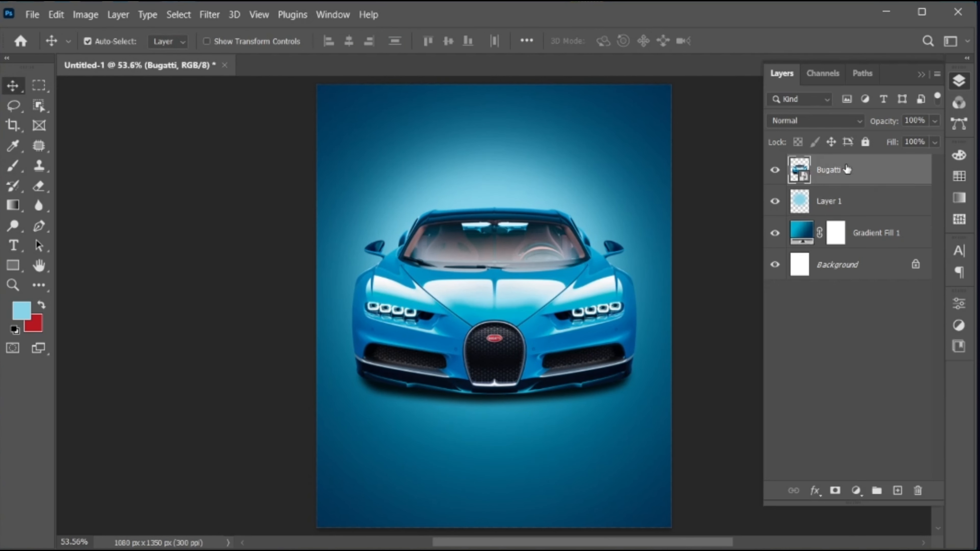
shift+click(861, 234)
right_click(823, 174)
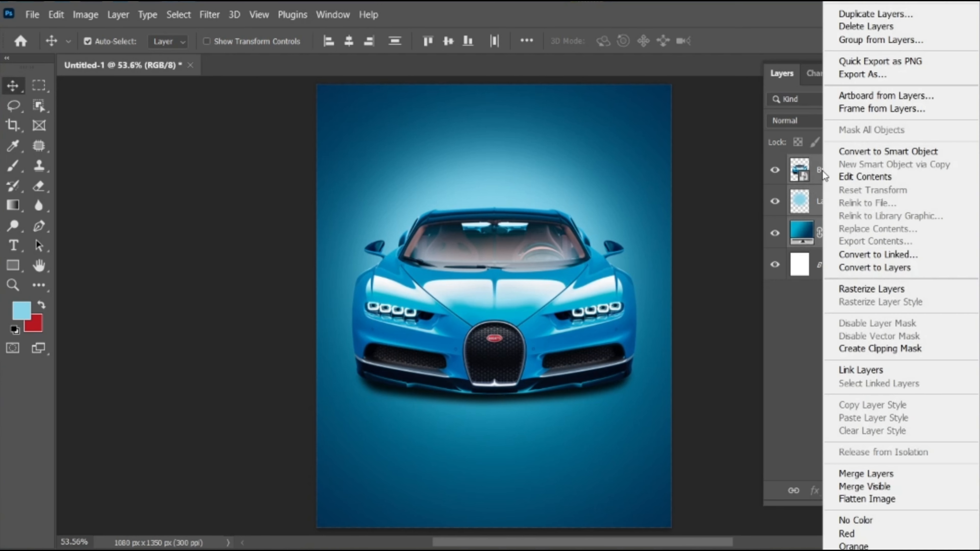
click(898, 151)
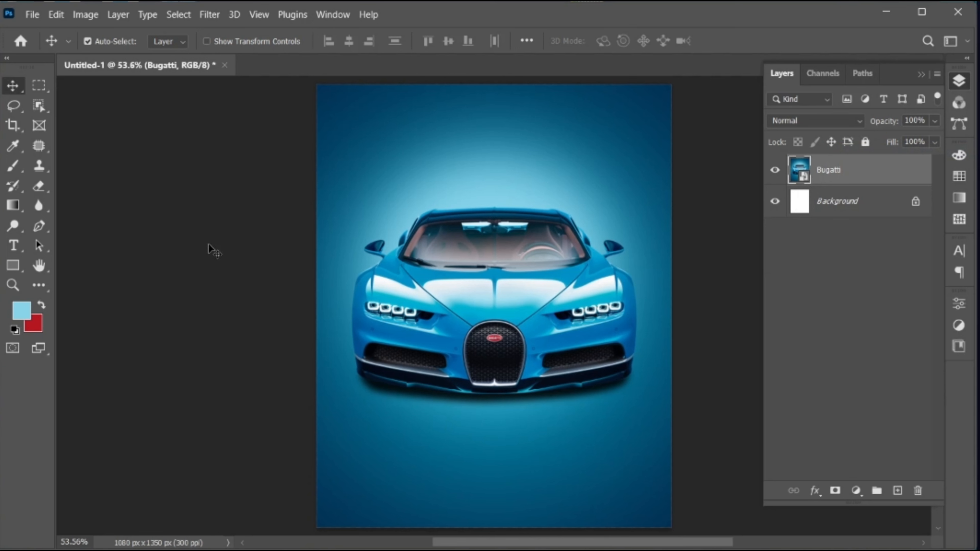
Step: Type 'bugatti' as vertical text above the car
click(14, 246)
click(530, 177)
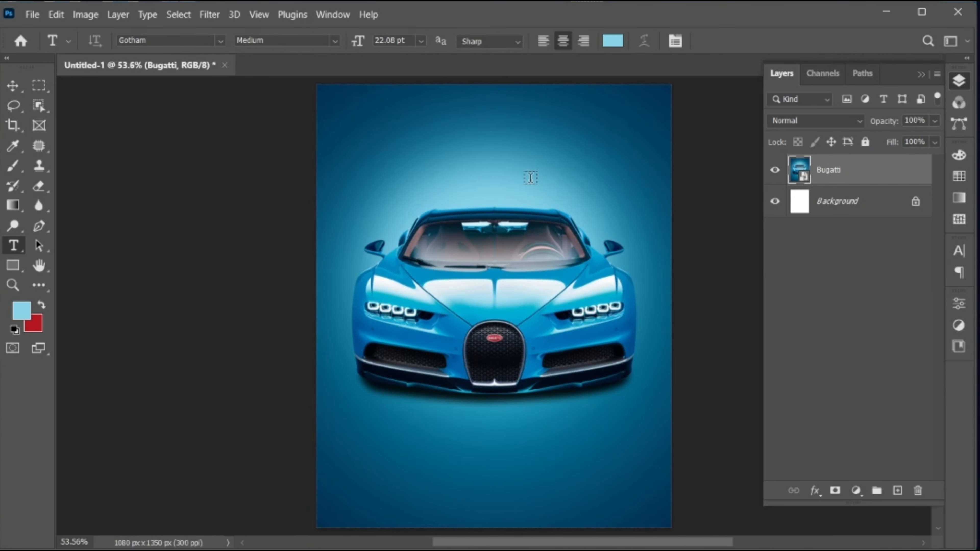
click(531, 177)
text(b)
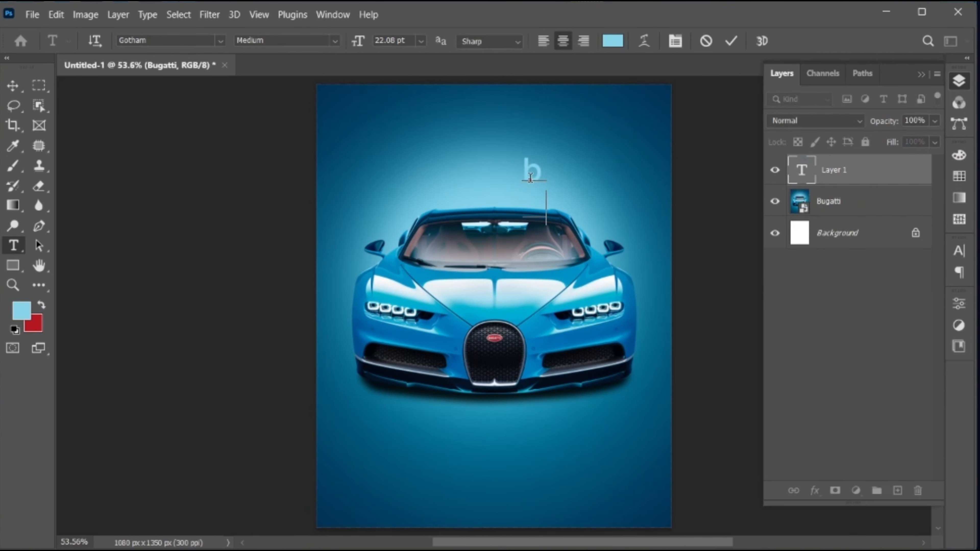
text(ugatti)
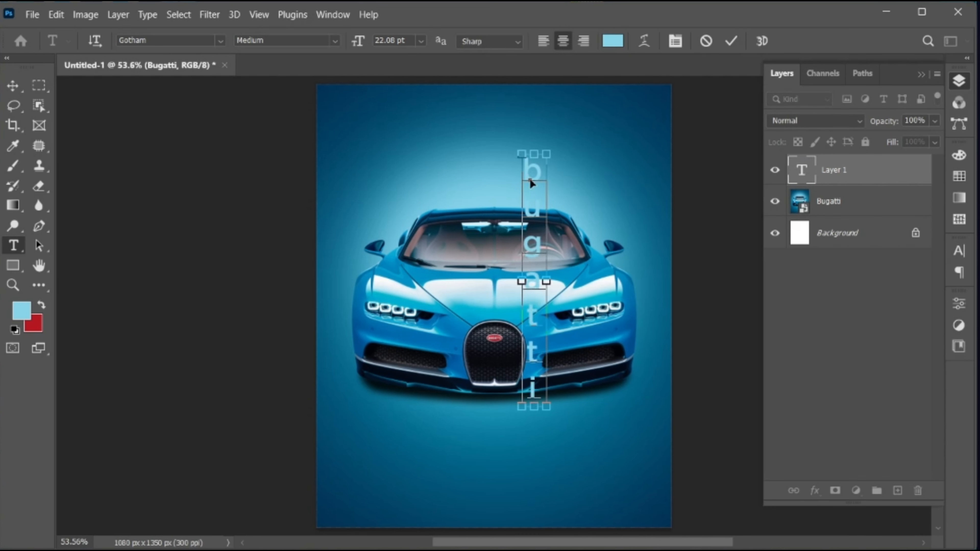
Step: Set the bugatti text in the Eurostile Extended Bold font
double_click(529, 178)
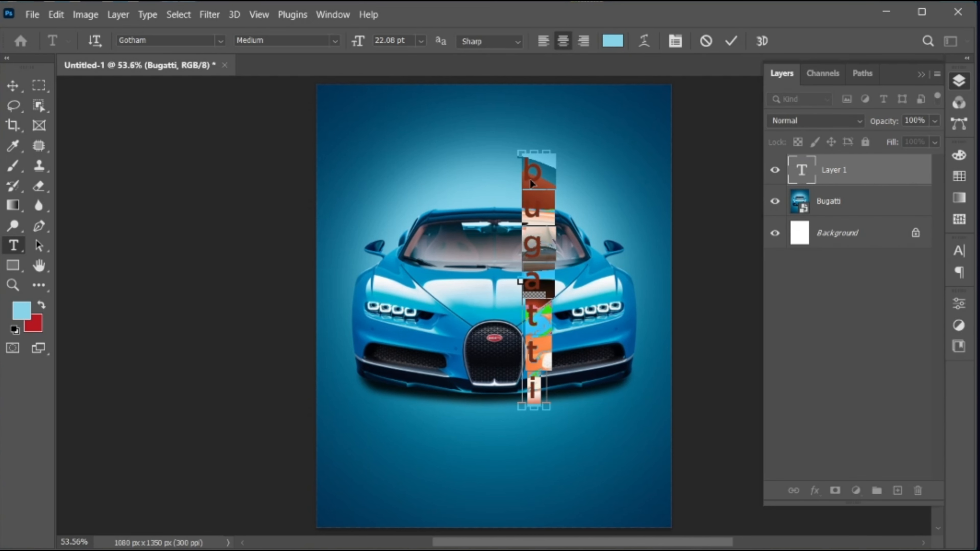
click(186, 40)
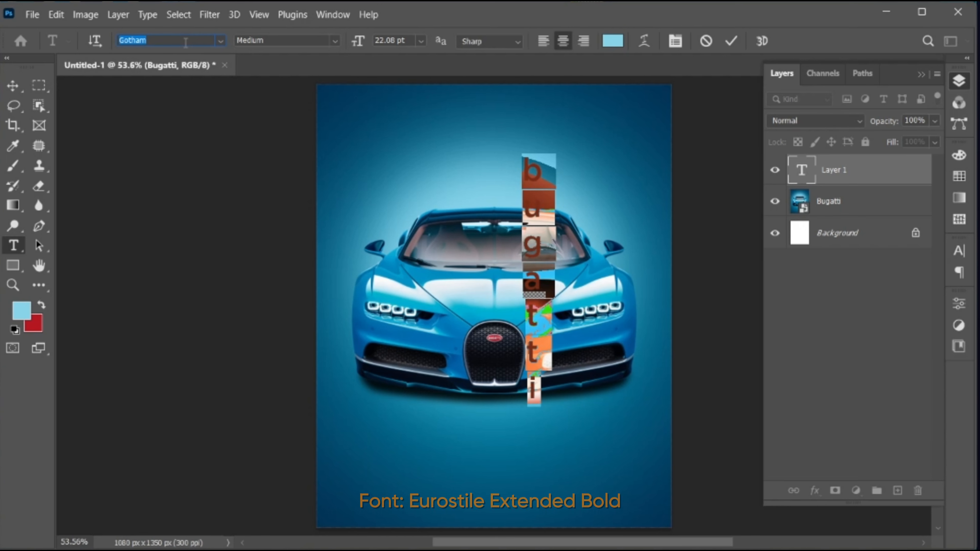
text(eurostile)
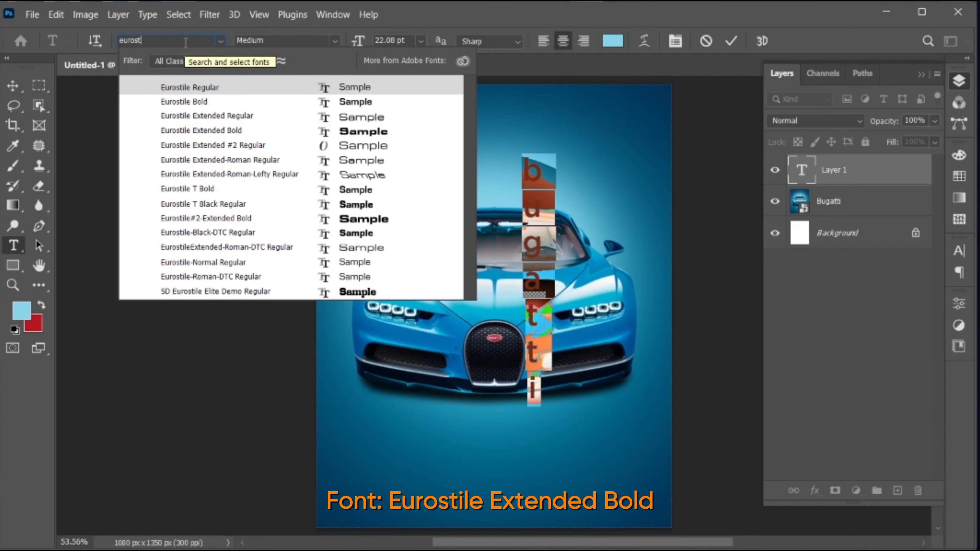
click(204, 132)
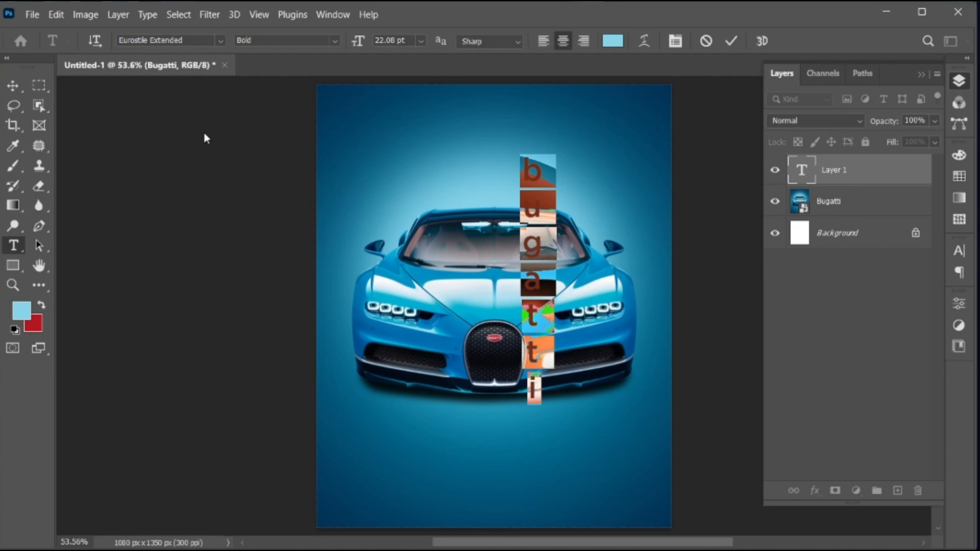
Step: Make the BUGATTI text colour white (#ffffff)
click(612, 40)
text(ffffff)
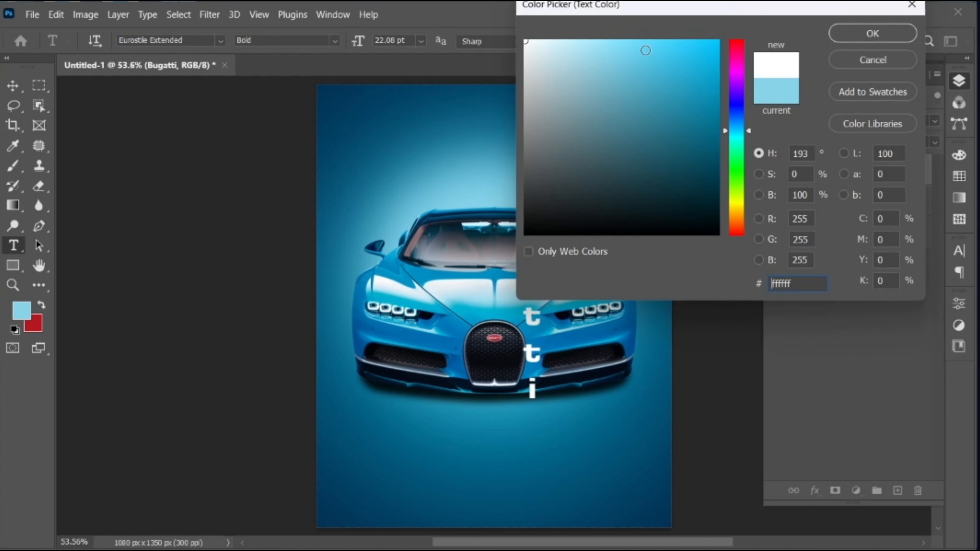
click(865, 34)
Step: Tighten the BUGATTI leading to 20 pt in the Character panel and commit the text
click(962, 252)
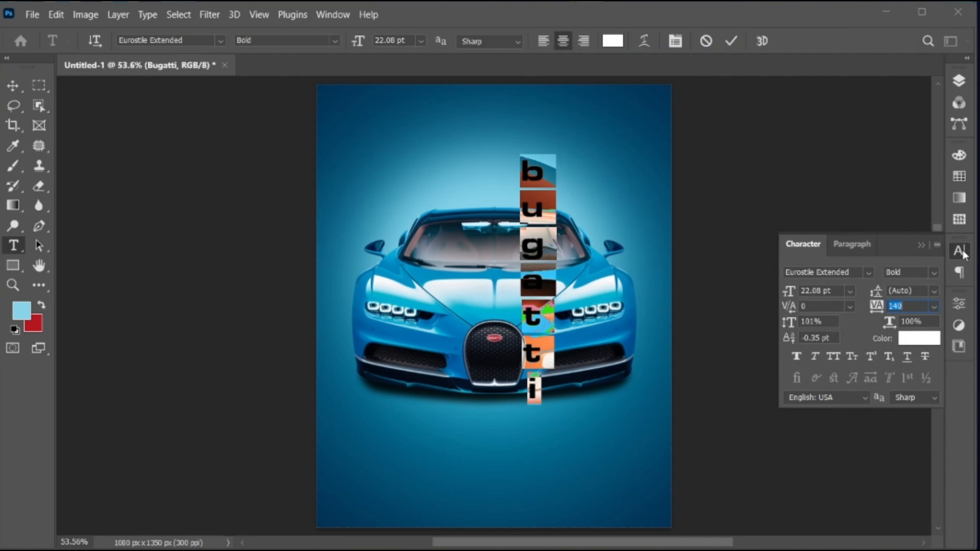
click(915, 290)
key(Down)
key(Down)
key(Down)
key(Down)
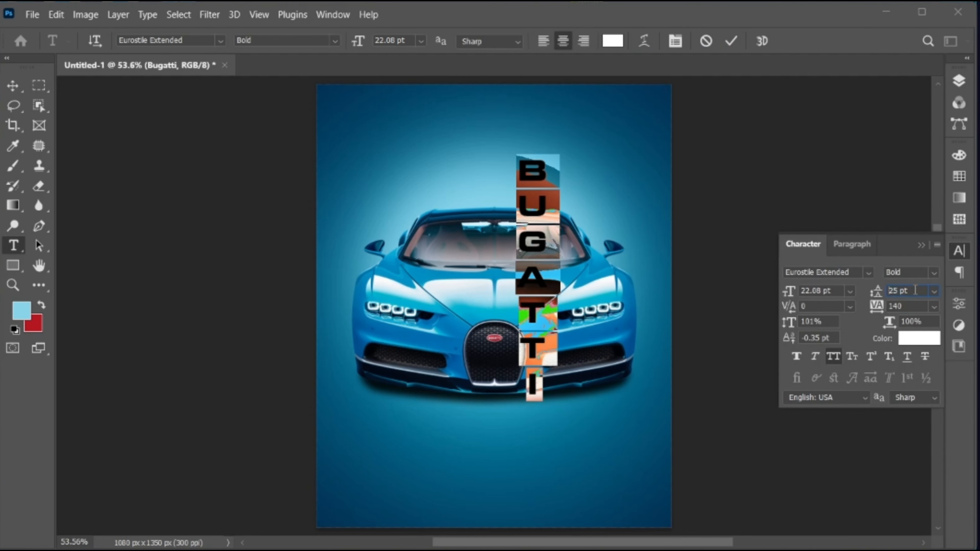
key(Down)
key(Down)
key(Down)
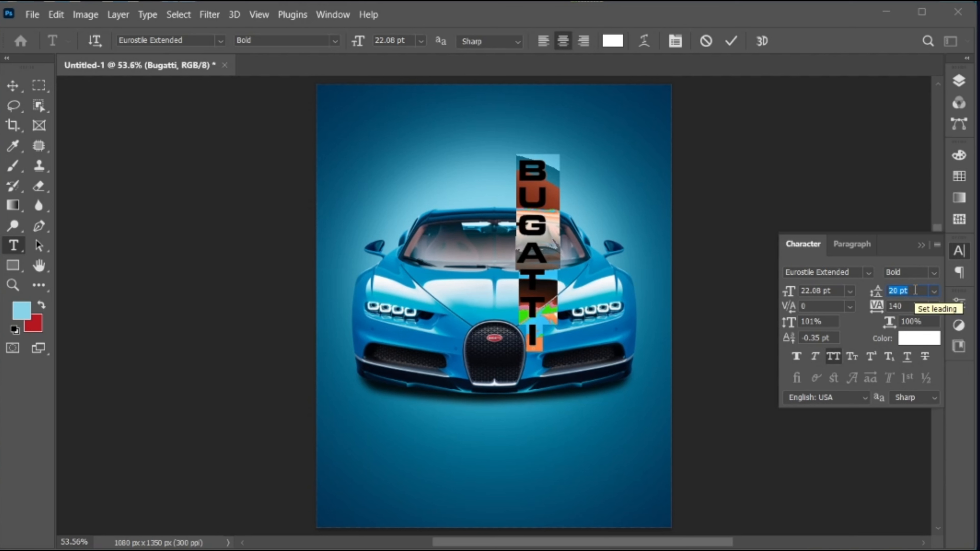
key(Return)
click(920, 246)
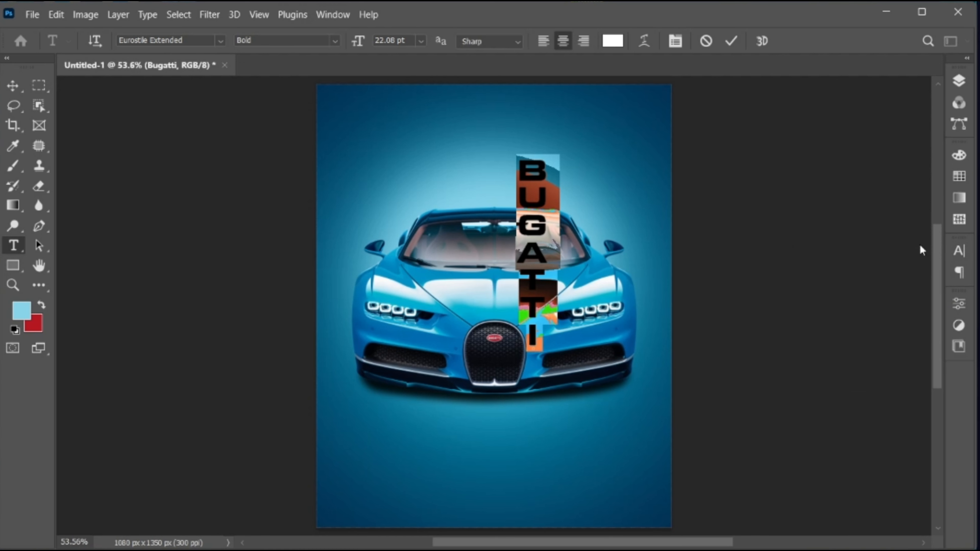
click(733, 39)
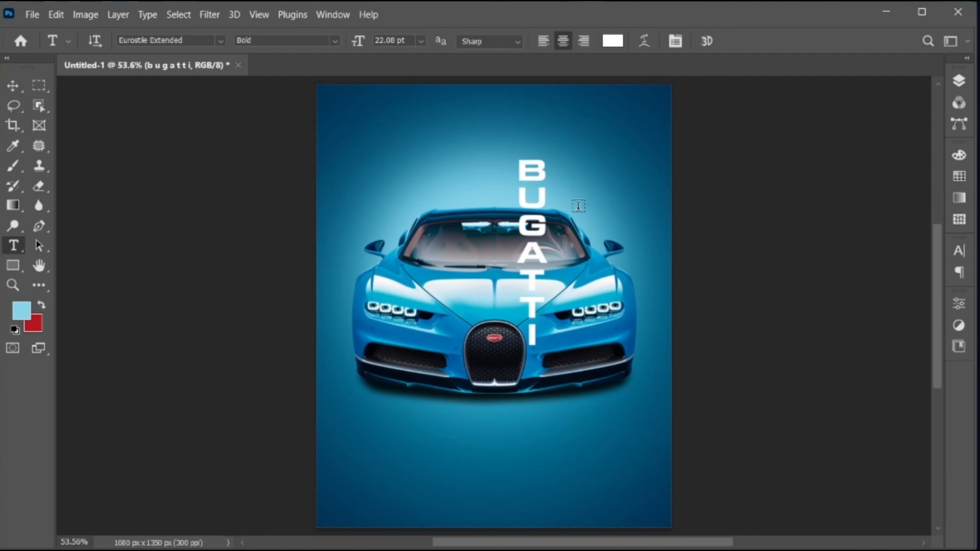
Step: Scale the vertical BUGATTI text to about 192% and move it toward the right edge
key(v)
key(ctrl+t)
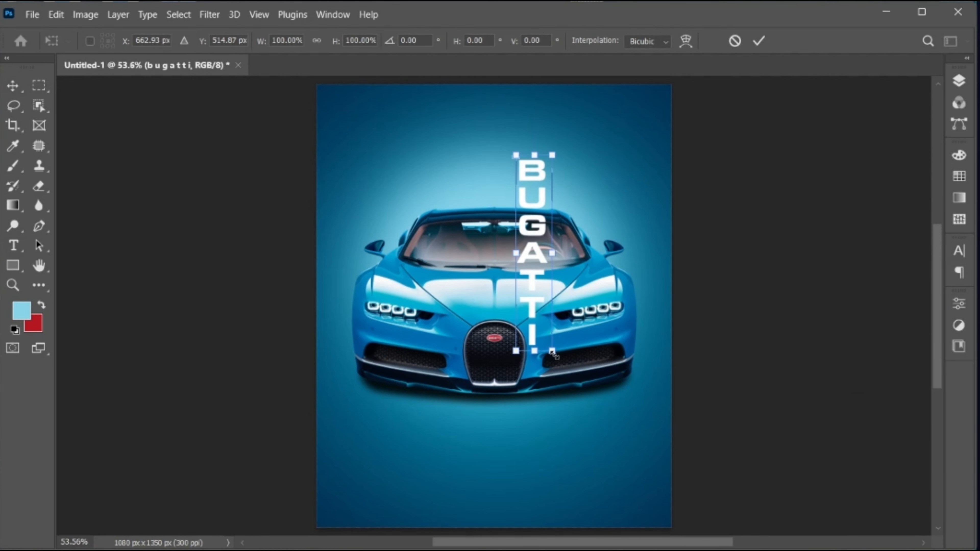
drag(553, 352, 564, 414)
drag(553, 349, 598, 393)
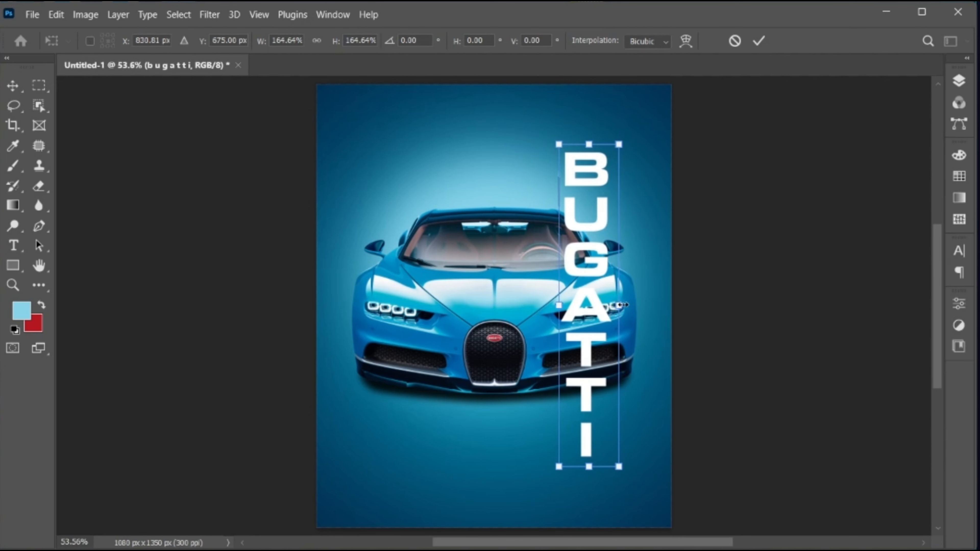
mouse_move(621, 305)
mouse_down()
mouse_move(635, 304)
mouse_move(604, 314)
mouse_move(613, 302)
mouse_up()
drag(641, 101, 640, 109)
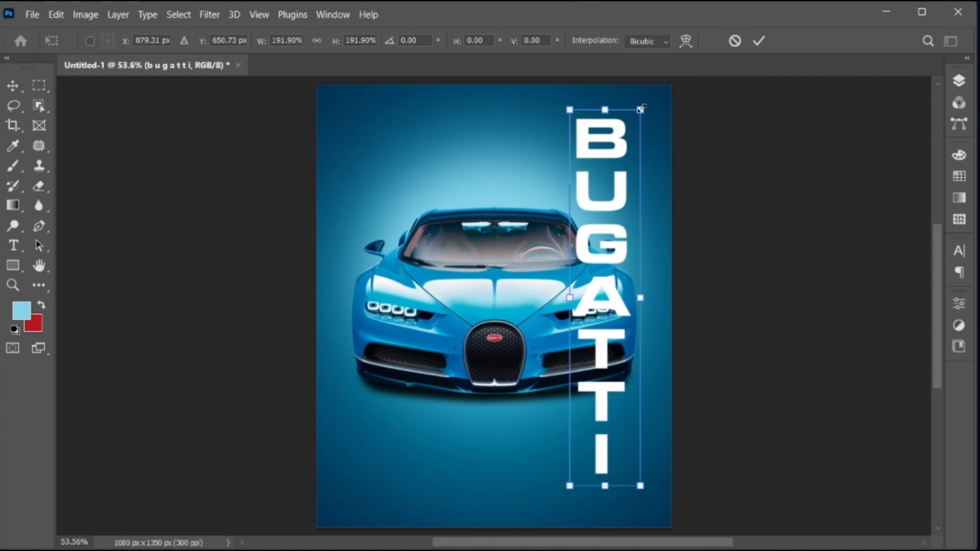
Step: Apply the BUGATTI scaling and nudge the text slightly left
click(758, 41)
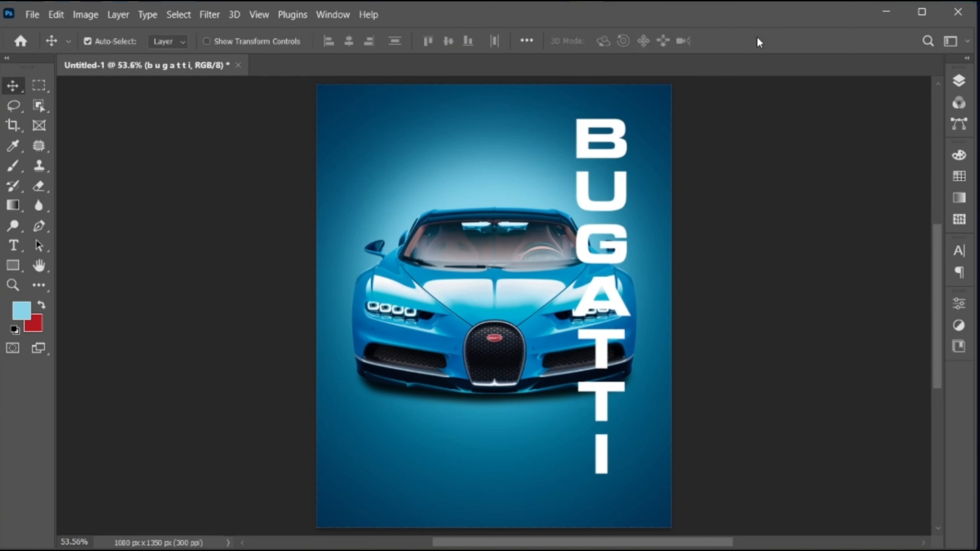
click(961, 82)
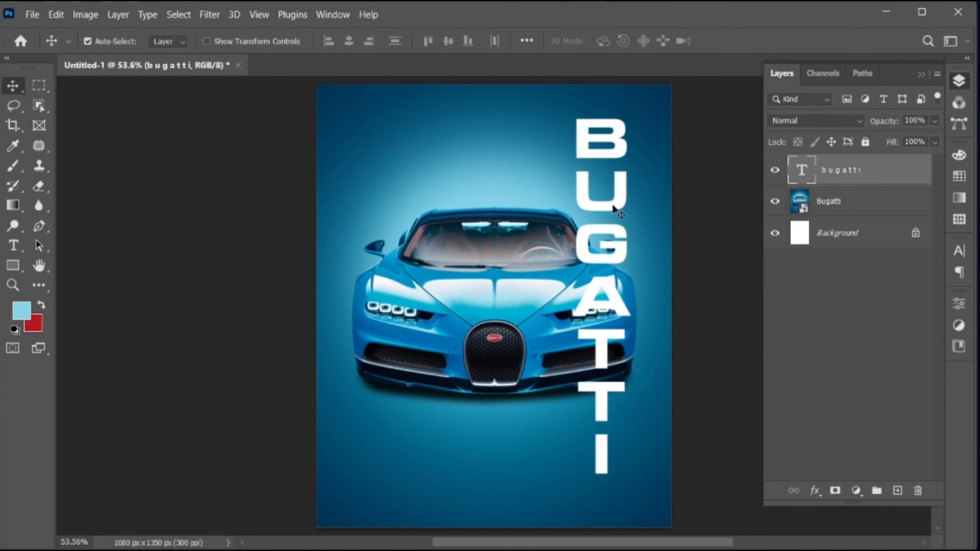
drag(612, 209, 604, 209)
Step: Mask the Bugatti car layer to the poster area left of the BUGATTI text
click(846, 208)
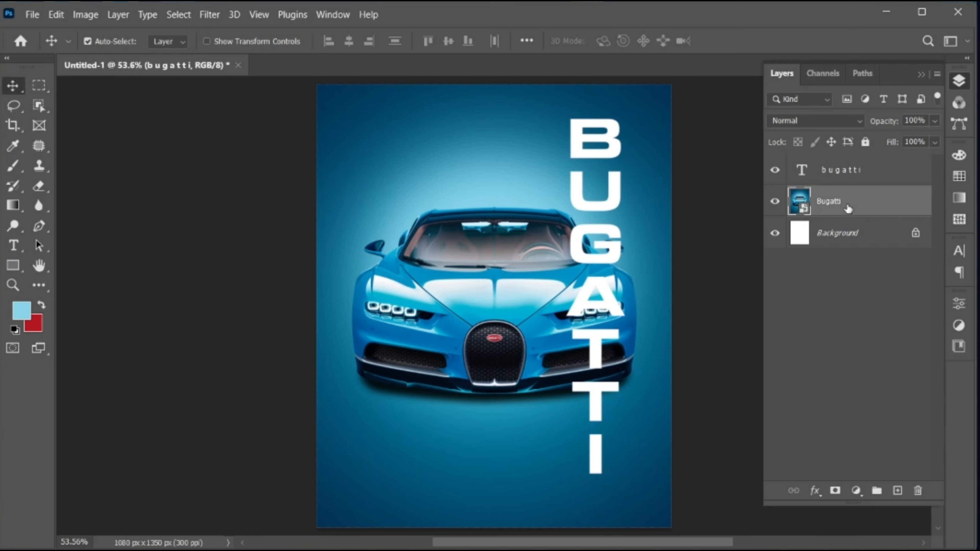
click(38, 86)
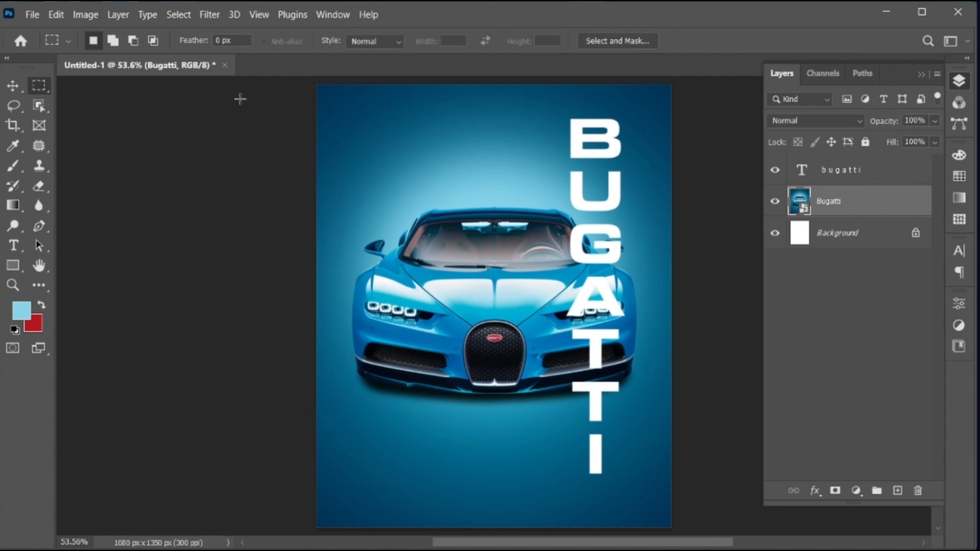
drag(307, 82, 596, 529)
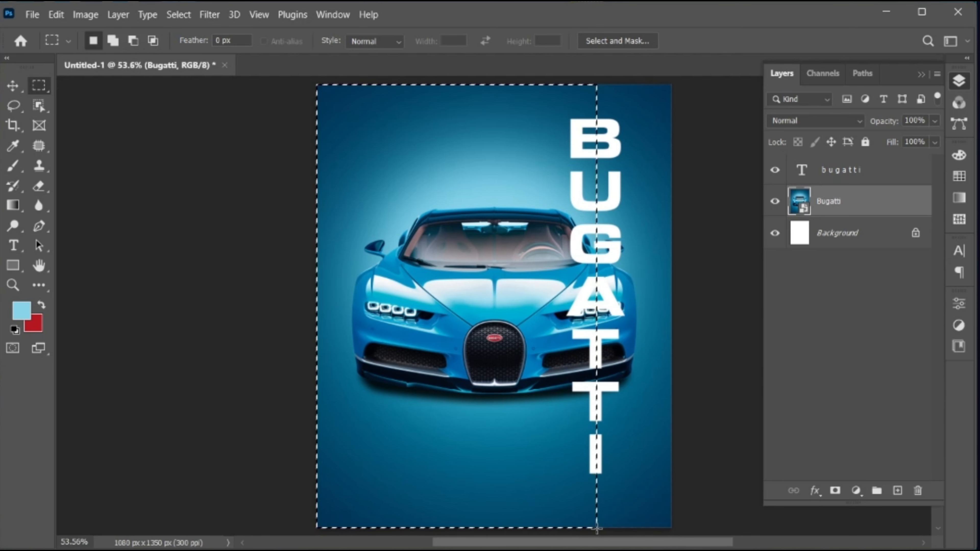
click(835, 490)
key(v)
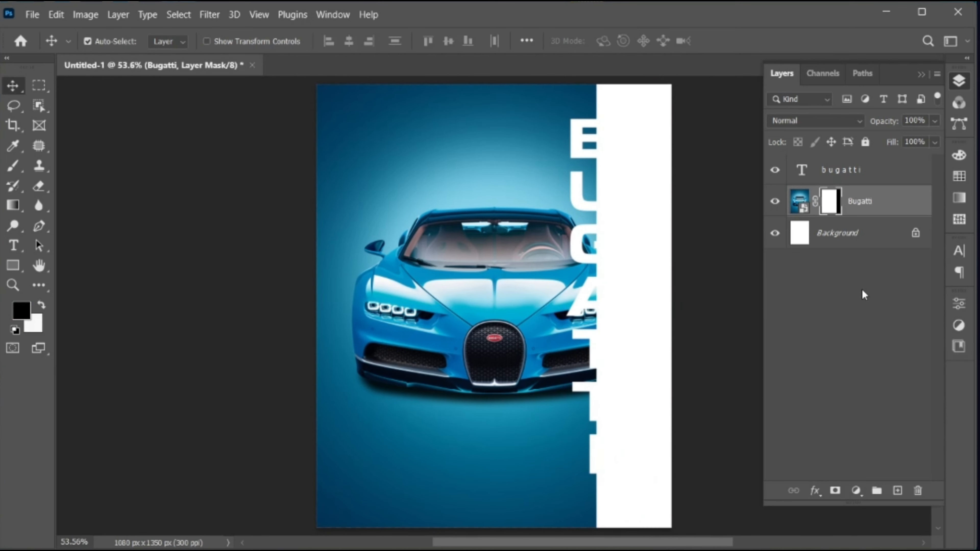
click(896, 201)
Step: Duplicate the car layer above the text, delete the copy's mask and clip it to BUGATTI
key(ctrl+j)
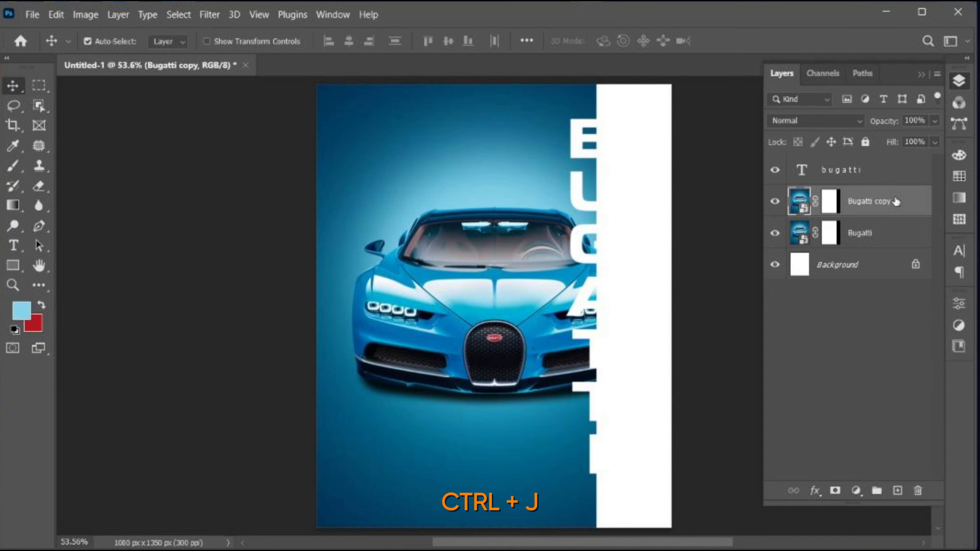
drag(896, 201, 886, 162)
click(824, 170)
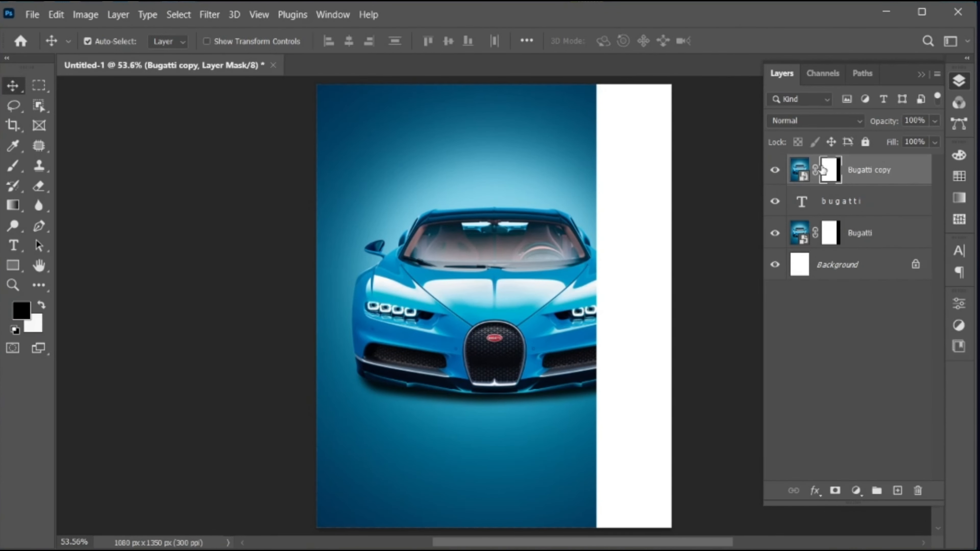
key(Delete)
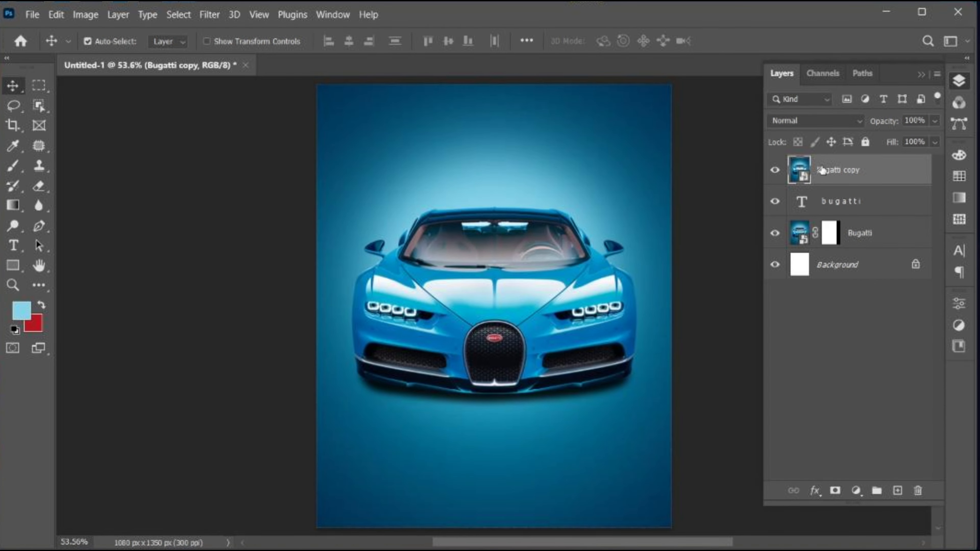
right_click(822, 170)
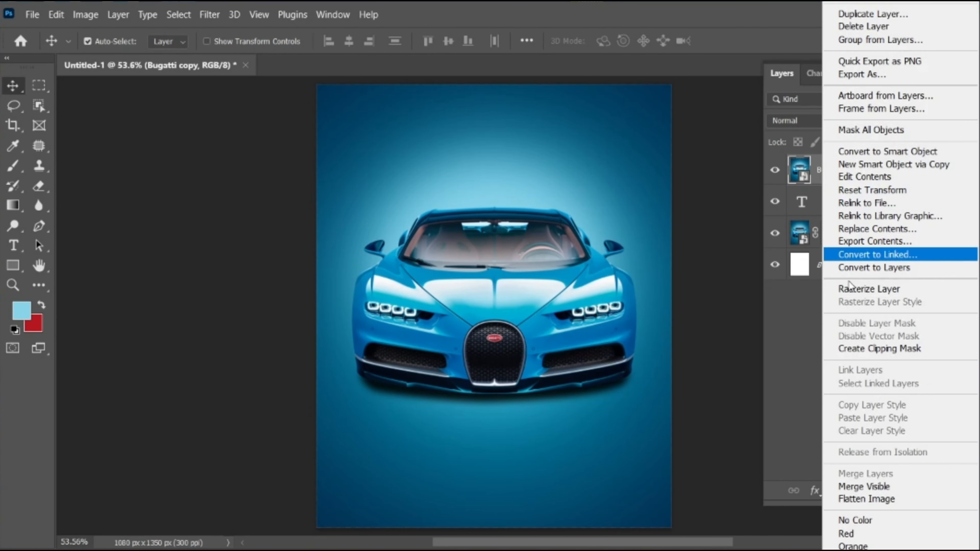
click(891, 348)
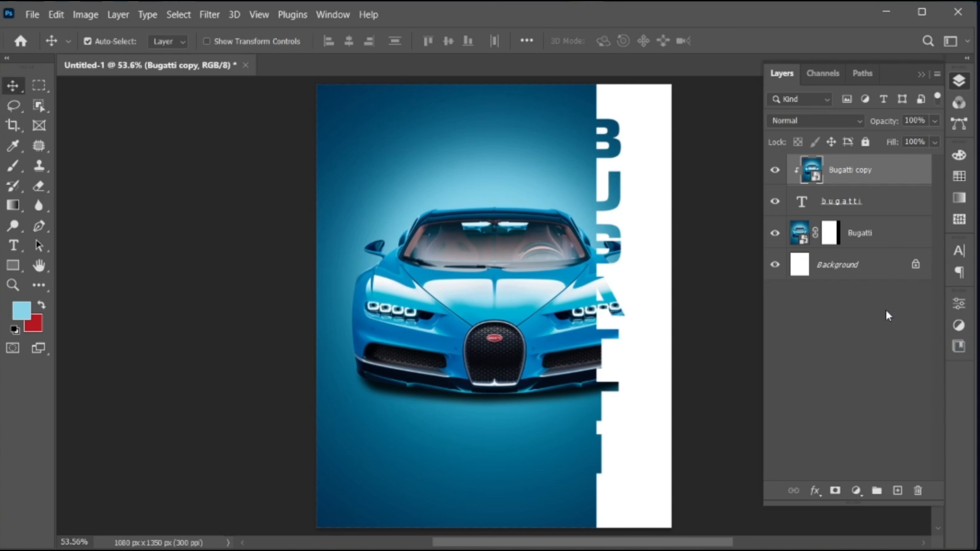
Step: Duplicate the bugatti text layer and move the original to the top of the stack
click(885, 205)
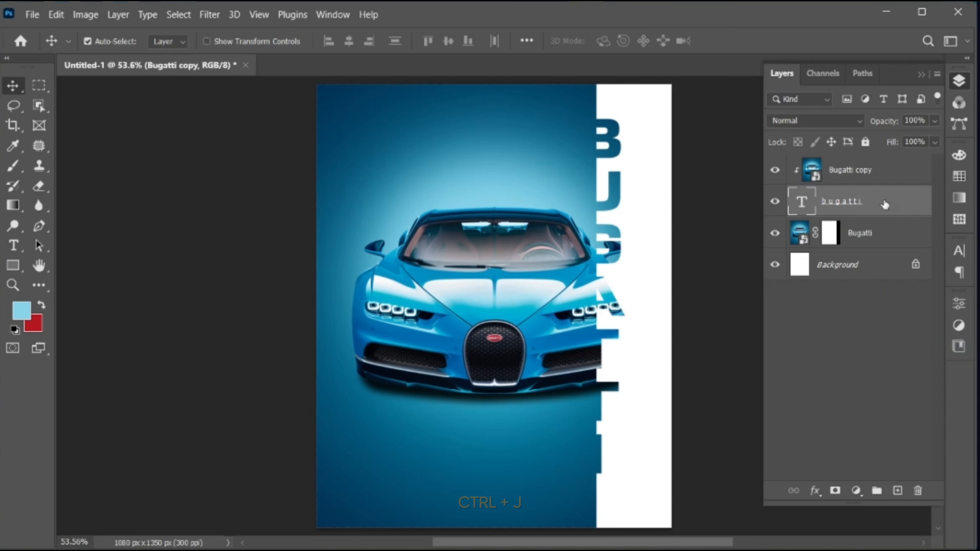
key(ctrl+j)
click(887, 233)
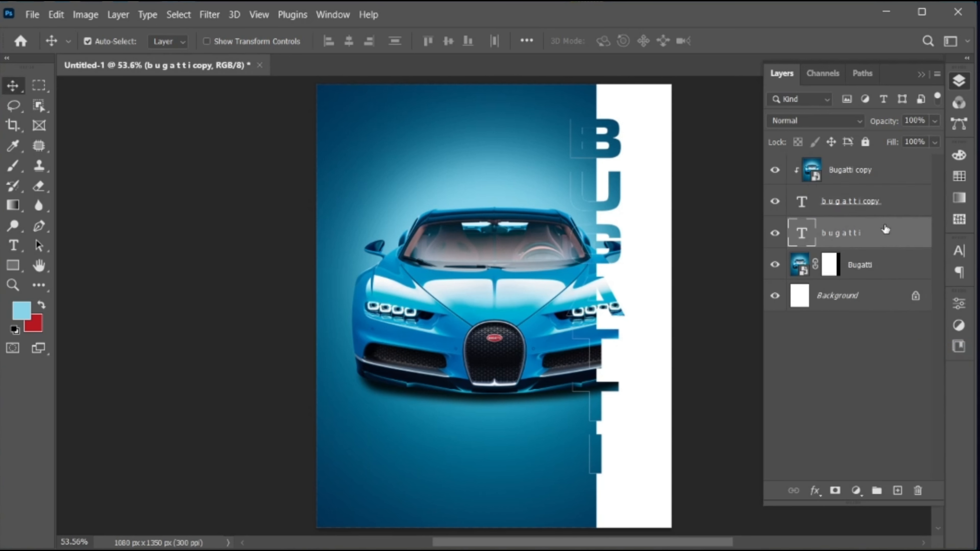
drag(875, 162, 876, 165)
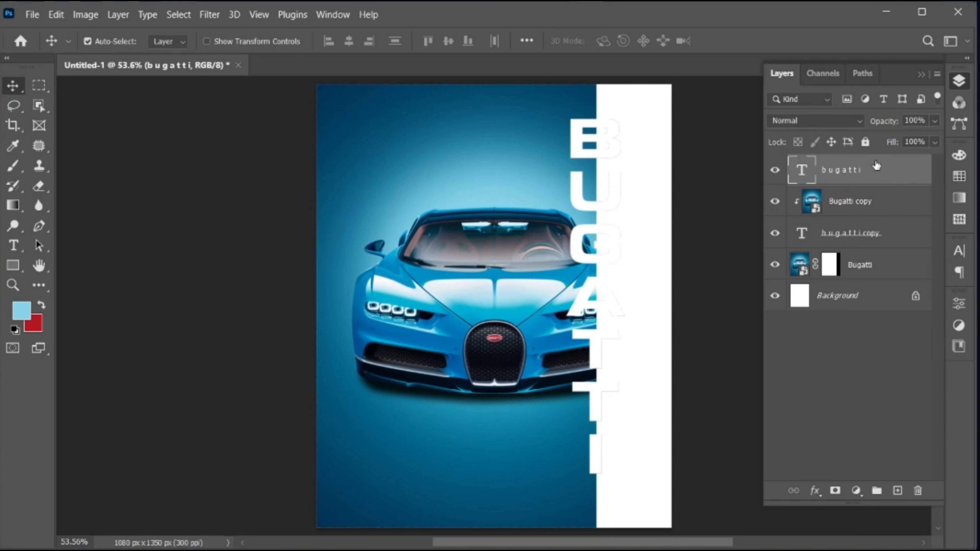
Step: Set the top BUGATTI layer's fill opacity to 0 and add an outside stroke
click(815, 490)
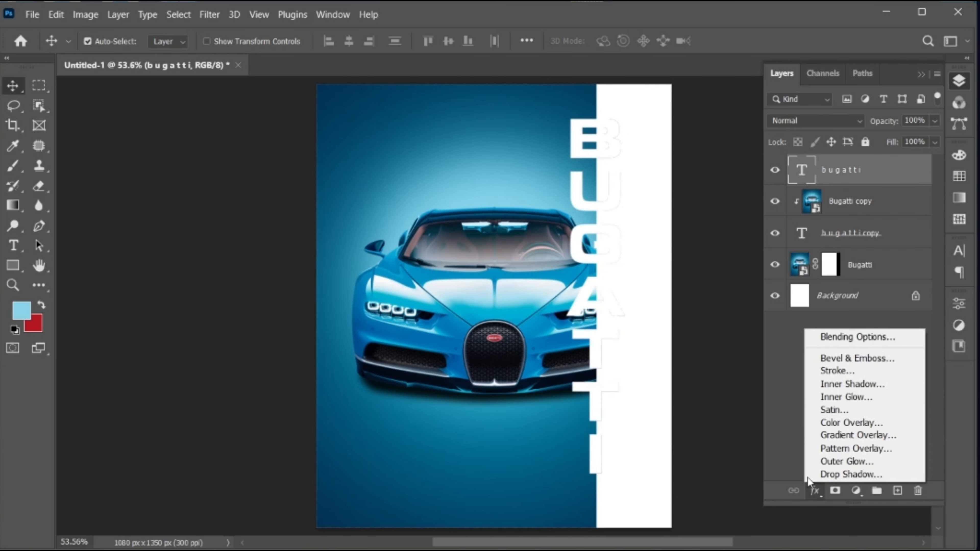
click(811, 341)
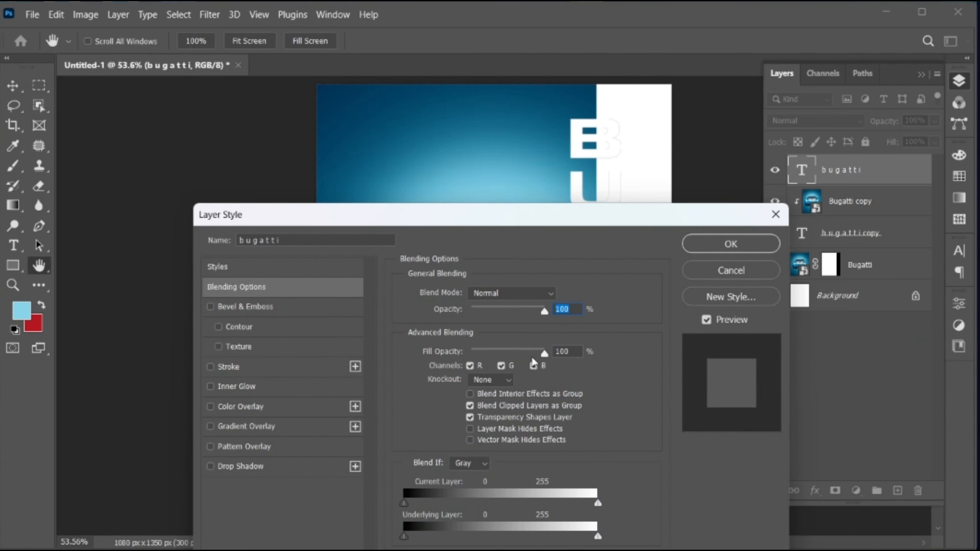
drag(544, 353, 436, 359)
click(283, 366)
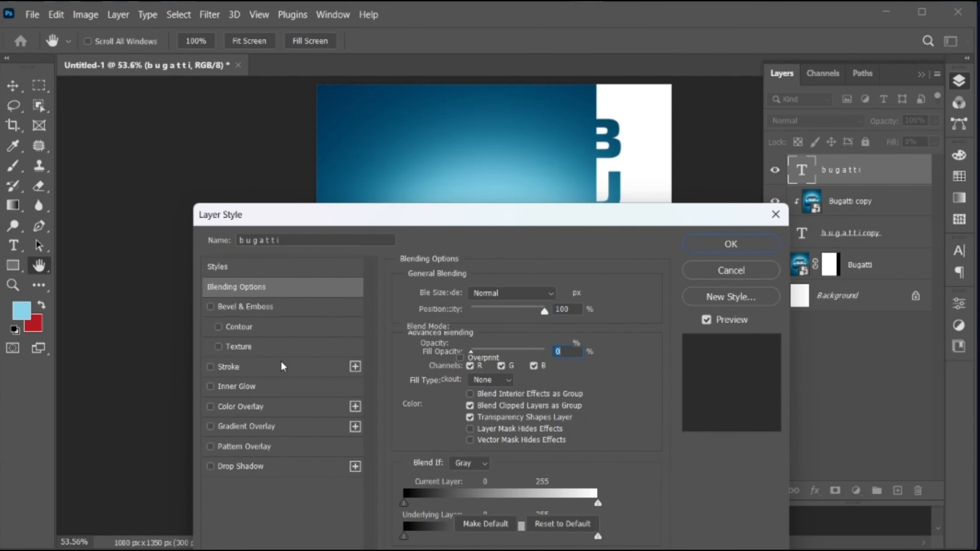
double_click(544, 292)
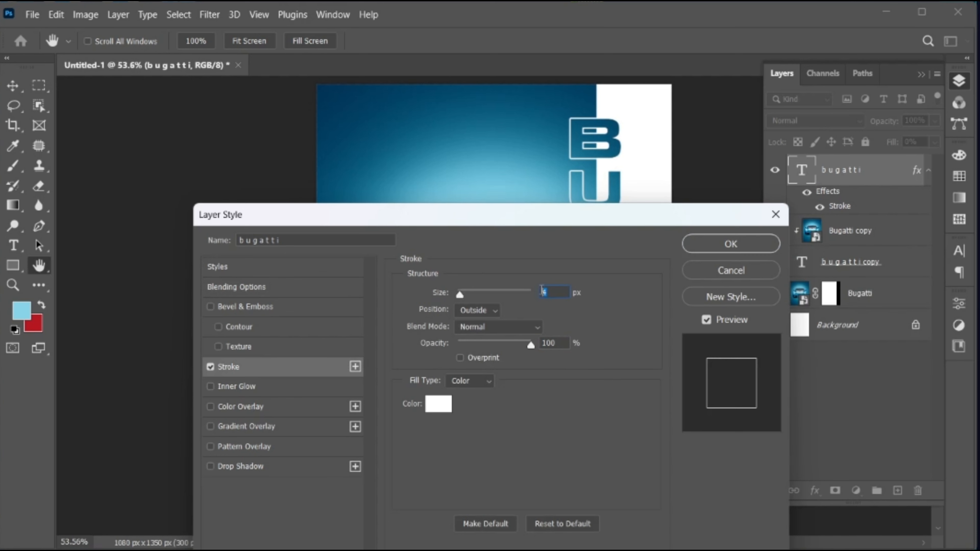
click(490, 311)
click(491, 324)
Step: Add an Inner Glow at 24% opacity and 12 px size, then apply the layer style
click(305, 388)
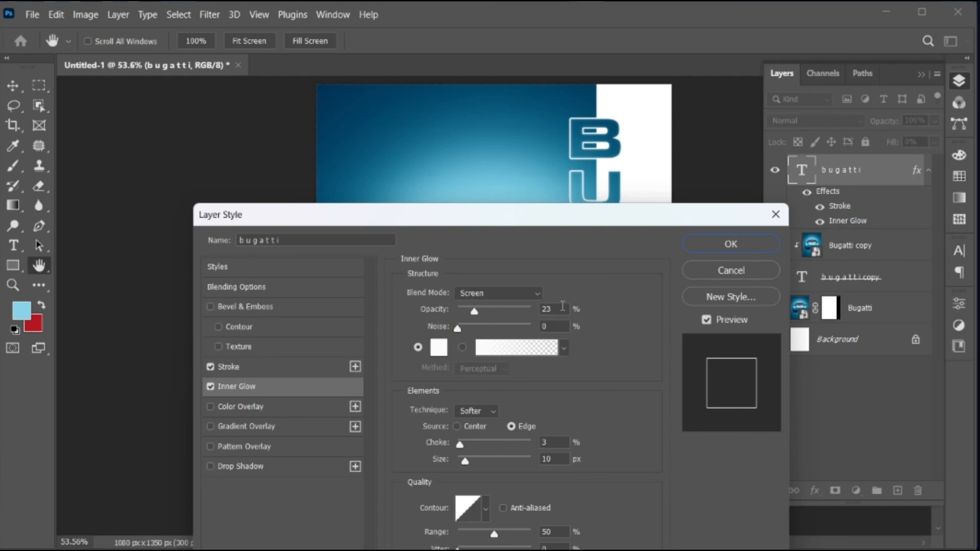
click(563, 307)
key(Up)
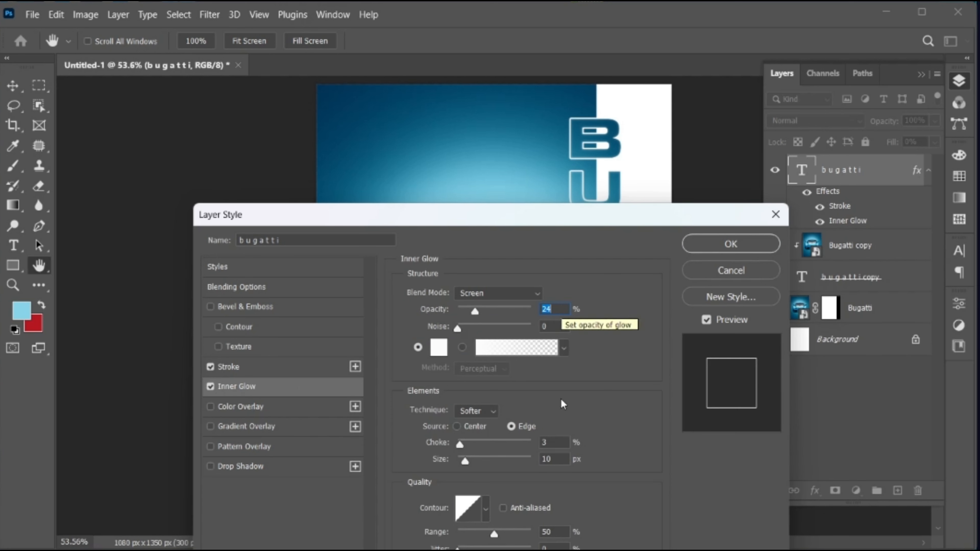
click(562, 442)
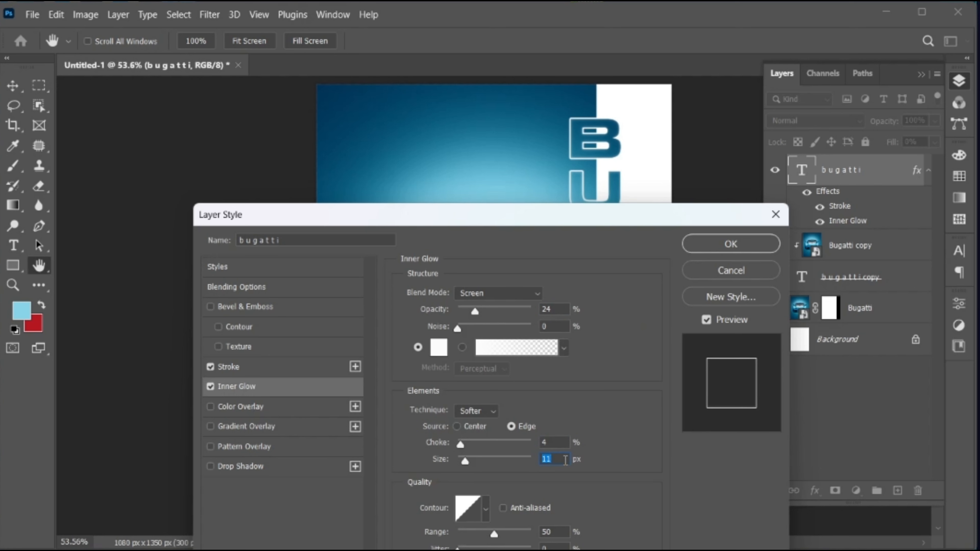
key(Up)
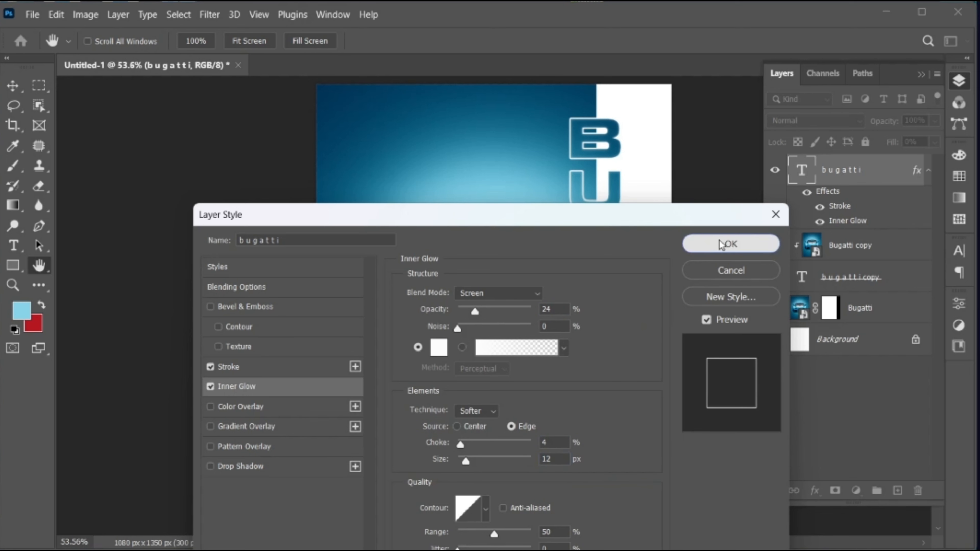
click(729, 243)
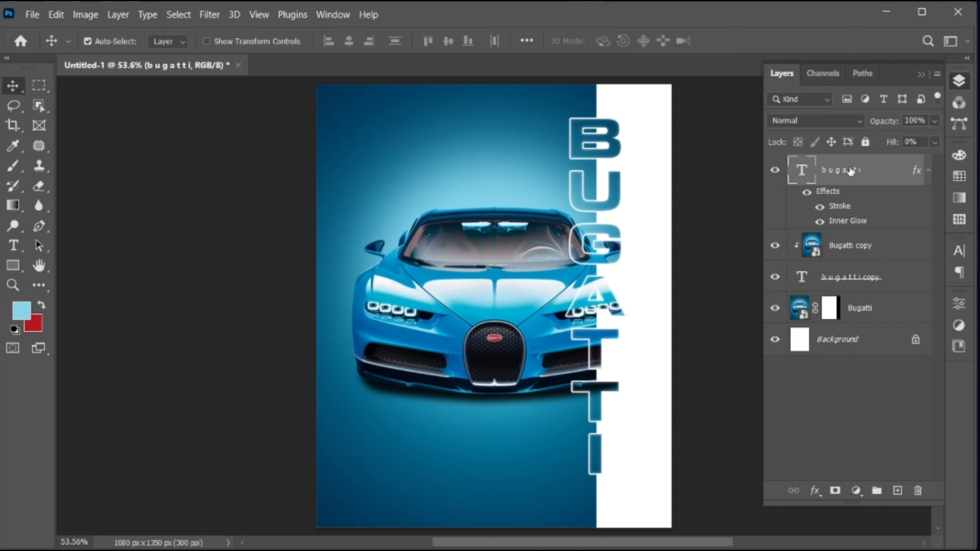
Step: Draw a rectangle inset from the poster edges with the Rectangle Tool
click(13, 266)
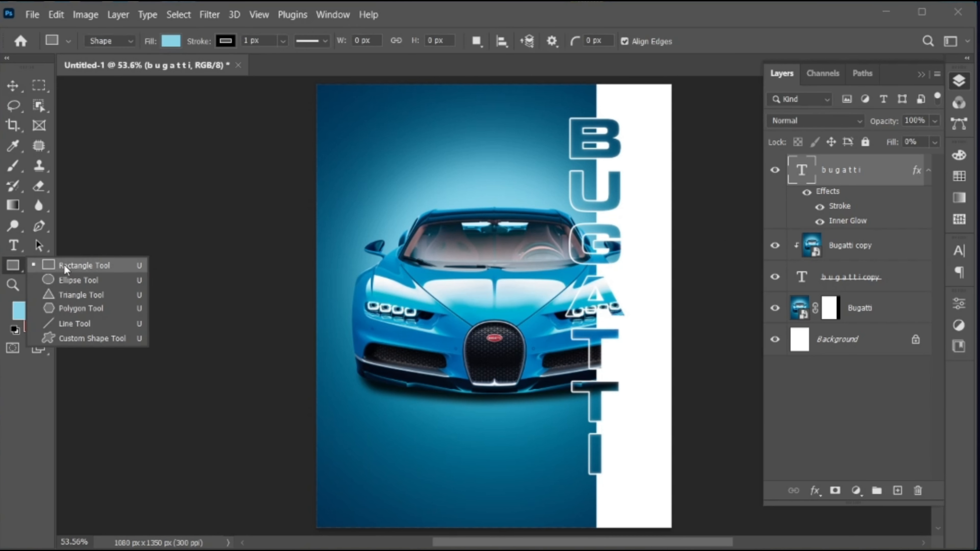
click(77, 264)
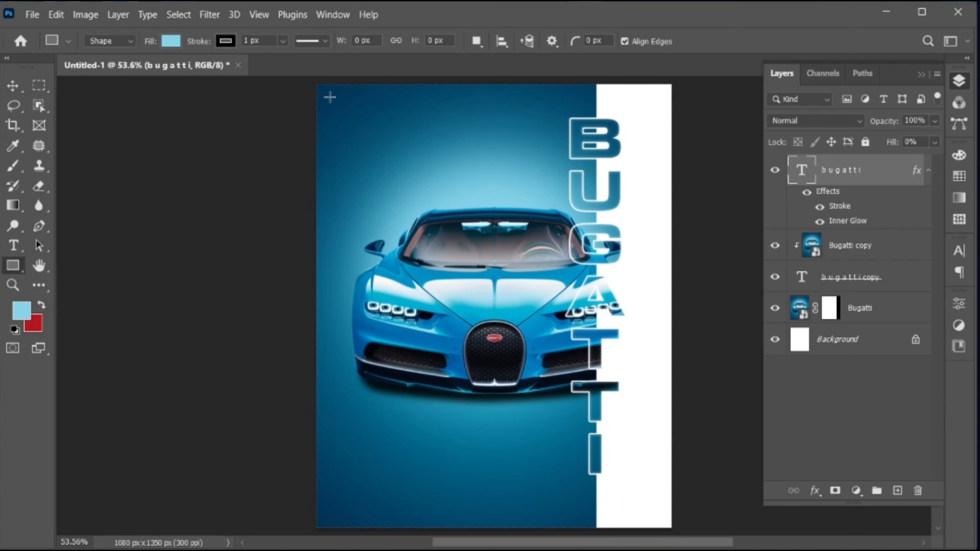
drag(333, 101, 647, 508)
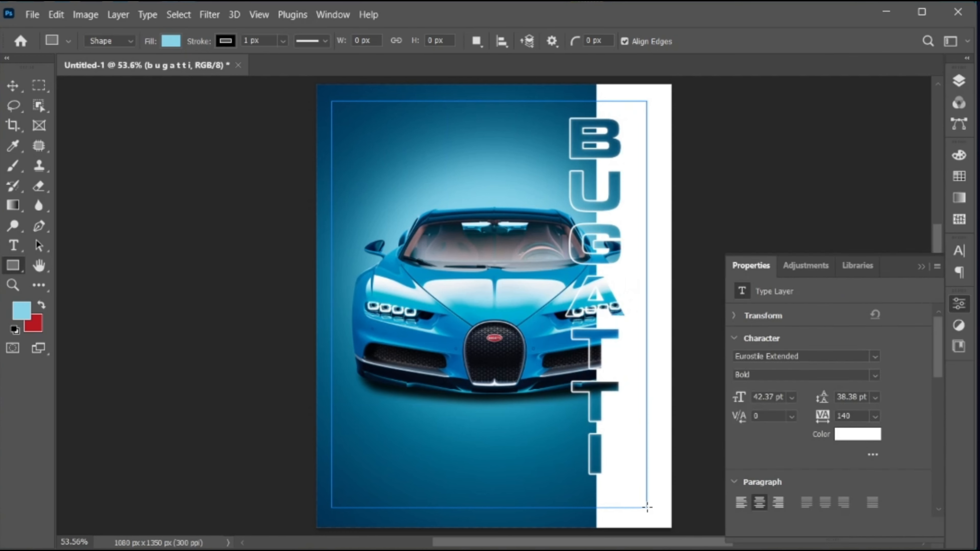
Step: Give the rectangle no fill and a white 3 px stroke
click(777, 424)
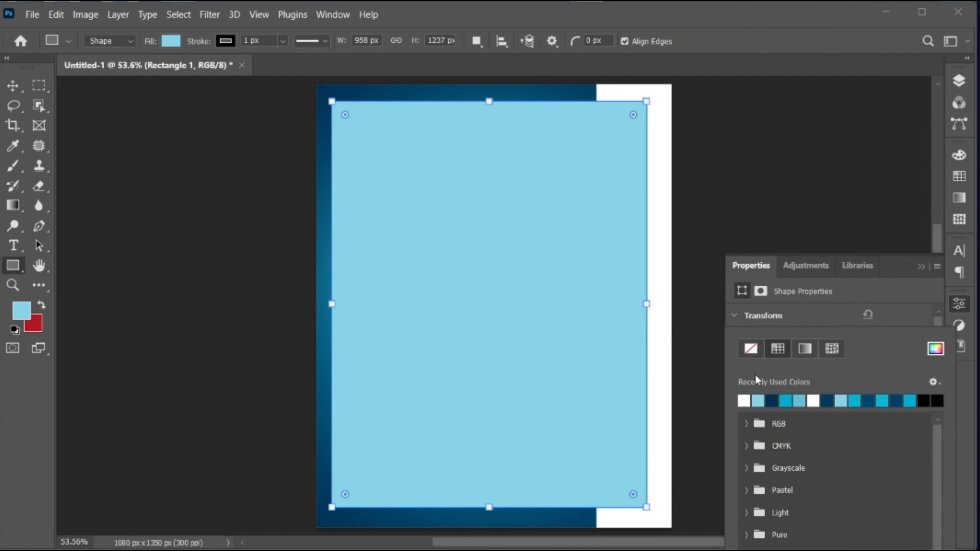
click(750, 348)
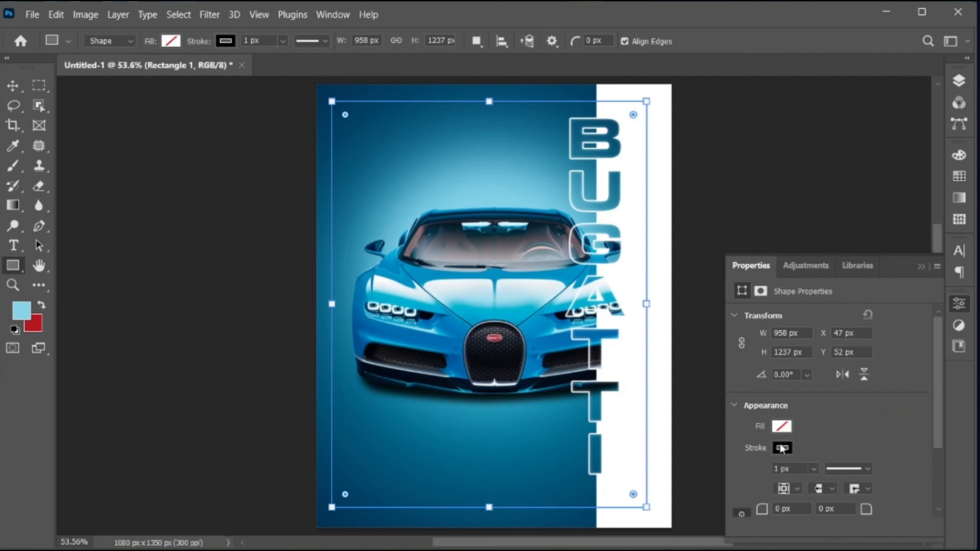
click(779, 447)
click(744, 401)
click(898, 315)
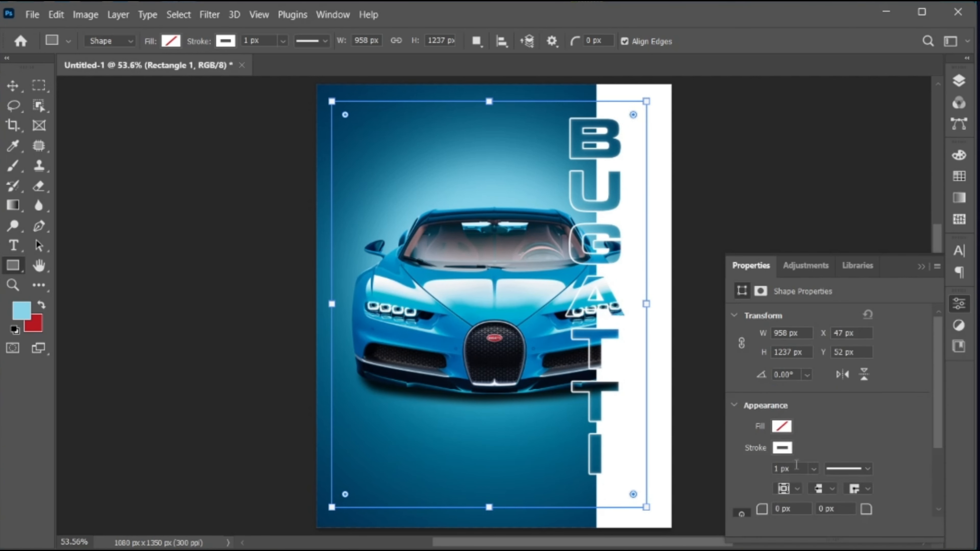
click(784, 468)
text(3)
key(Return)
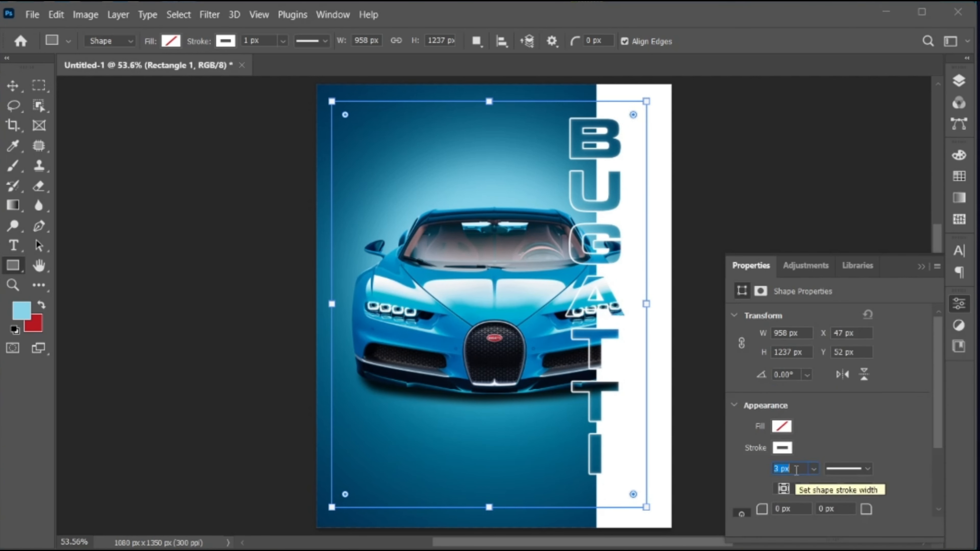
click(922, 266)
Step: Type a two-line 'BUGATTI' / 'CHIRON' title above the outlined bugatti layer
key(v)
click(959, 82)
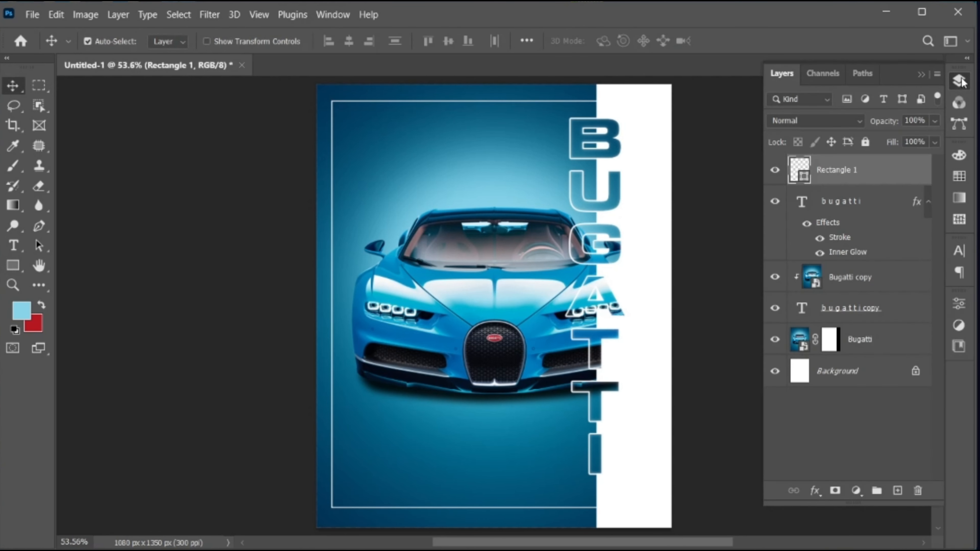
click(876, 205)
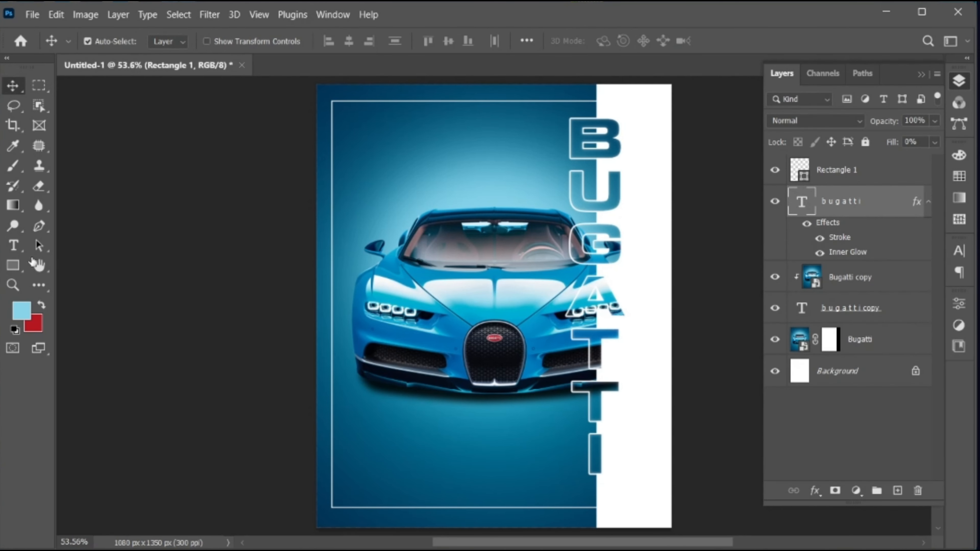
click(15, 246)
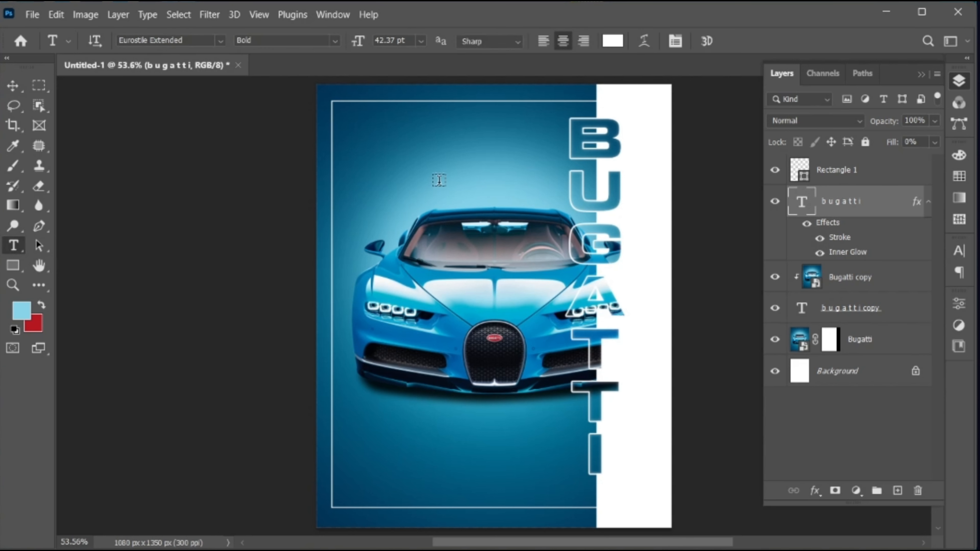
click(439, 179)
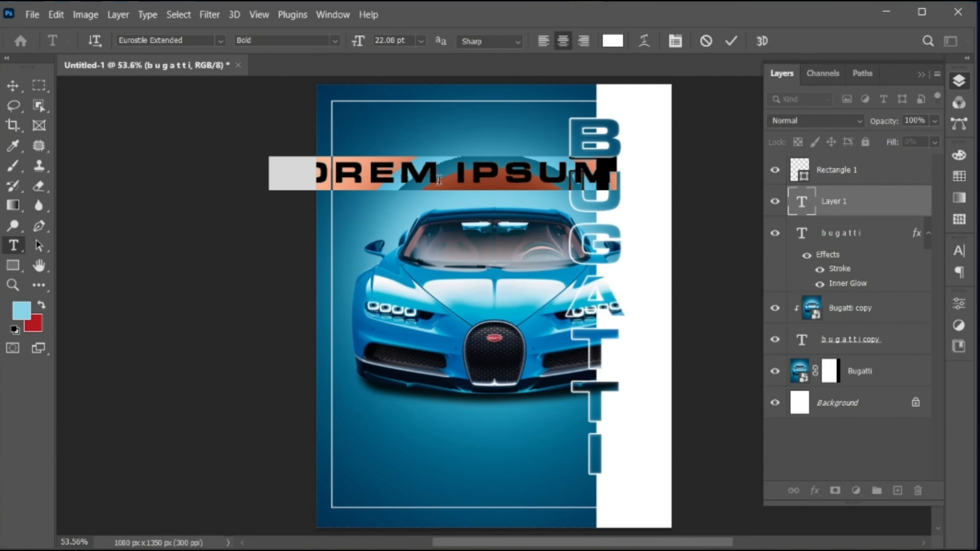
text(BUGAT)
text(TI)
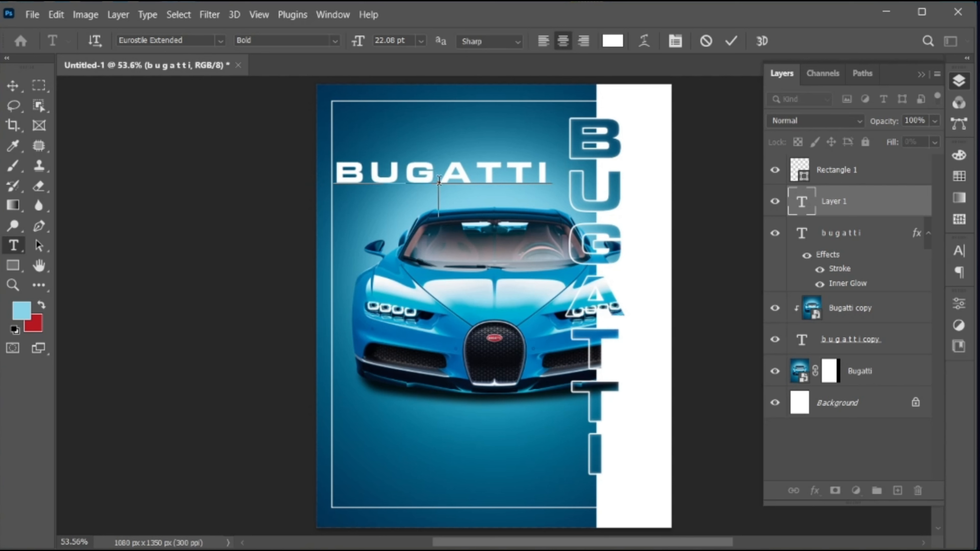
key(Return)
text(CHIRON)
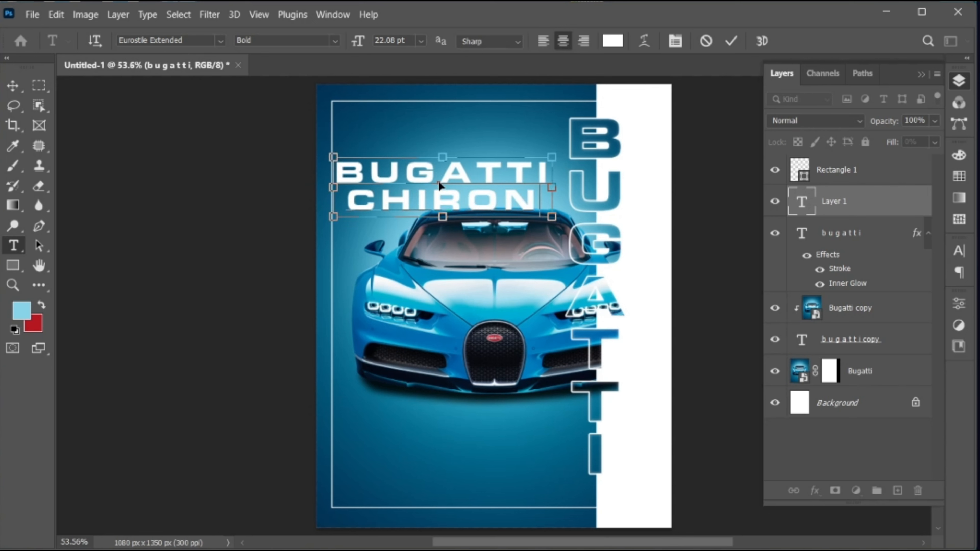
Step: Right-align BUGATTI CHIRON with 220 tracking and 21 pt leading, and commit it
key(ctrl+a)
click(583, 41)
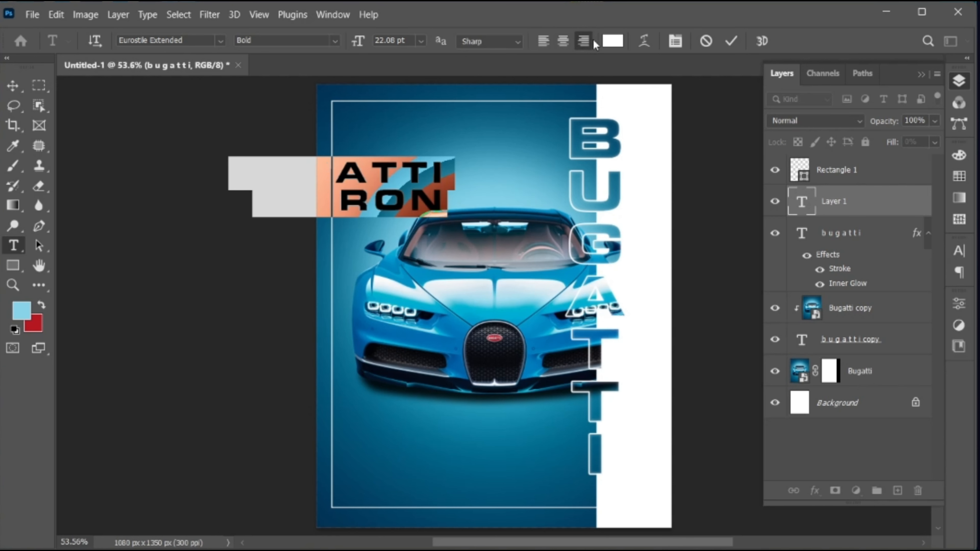
click(959, 250)
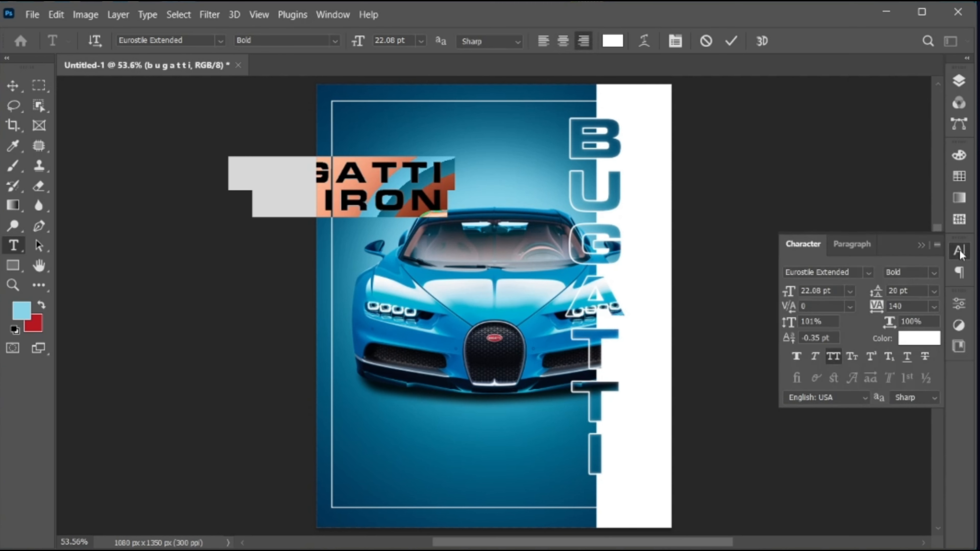
click(915, 308)
key(shift+Up)
key(shift+Up)
key(shift+Up)
key(shift+Up)
key(shift+Up)
key(shift+Up)
key(shift+Up)
key(shift+Up)
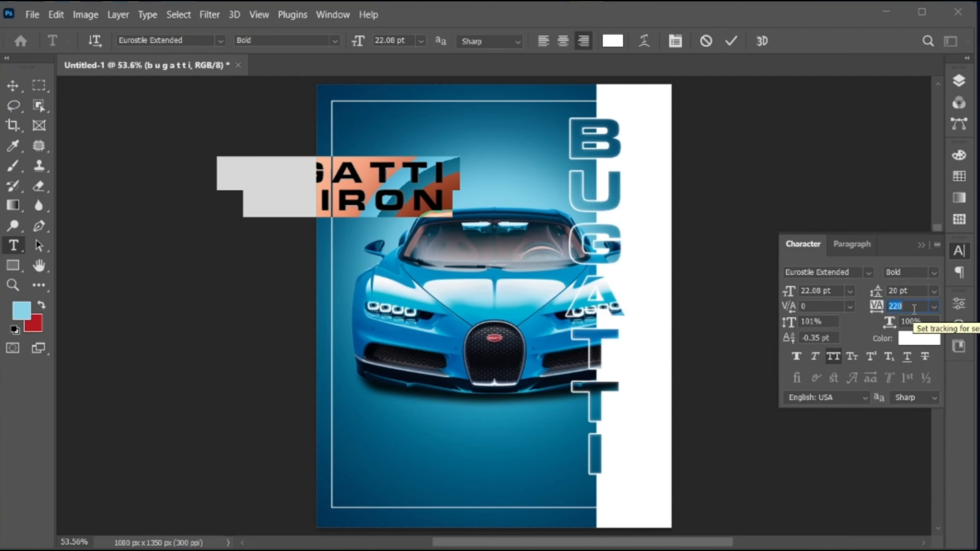
click(921, 248)
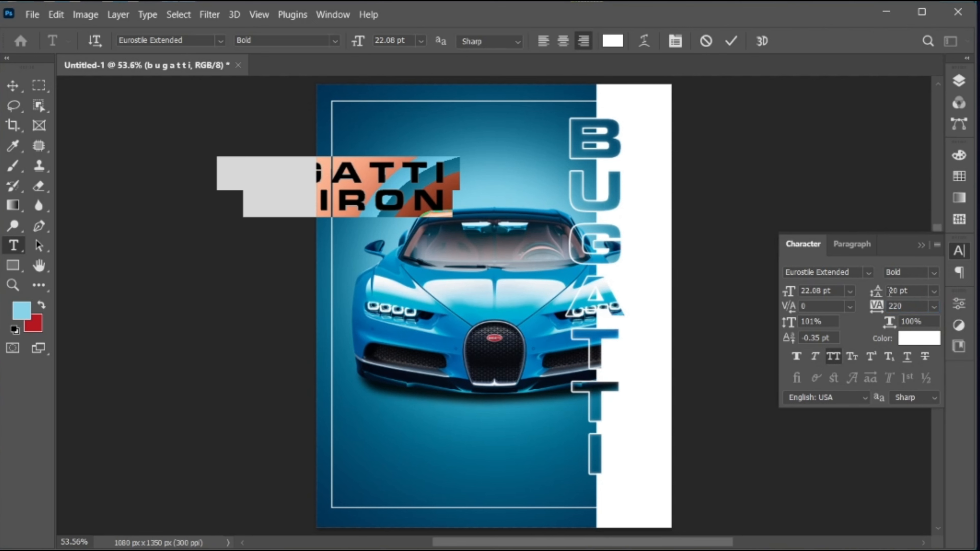
key(Up)
click(928, 239)
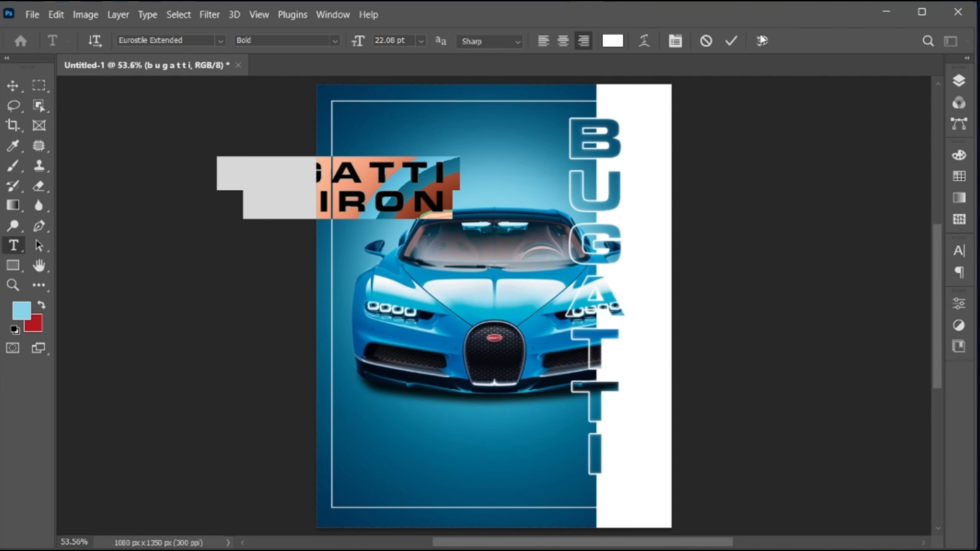
click(732, 39)
Step: Rotate BUGATTI CHIRON −90°, scale it to about 30% and place it top-left
key(v)
drag(420, 172, 409, 93)
key(ctrl+t)
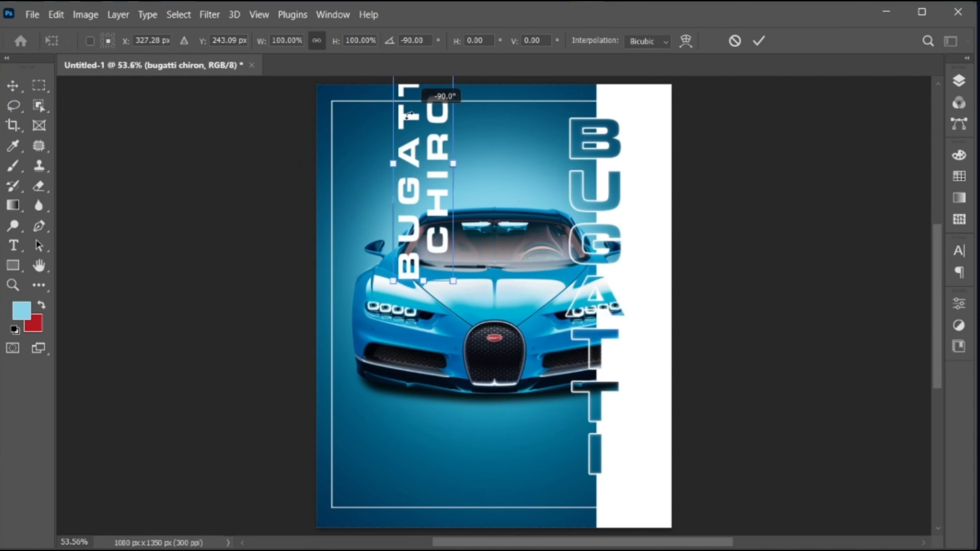
drag(453, 164, 352, 132)
key(Return)
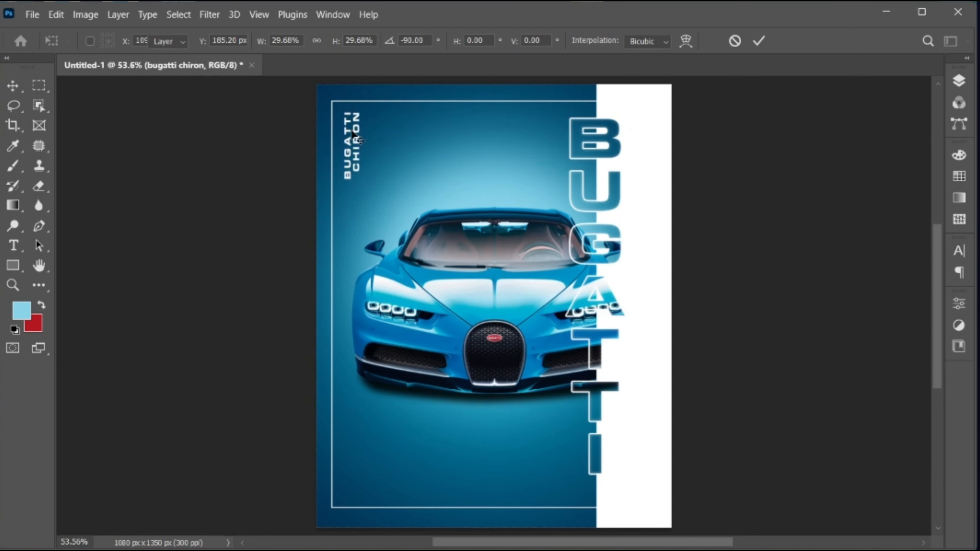
key(Left)
key(Left)
key(Left)
key(Left)
key(Left)
key(Left)
key(Left)
key(Left)
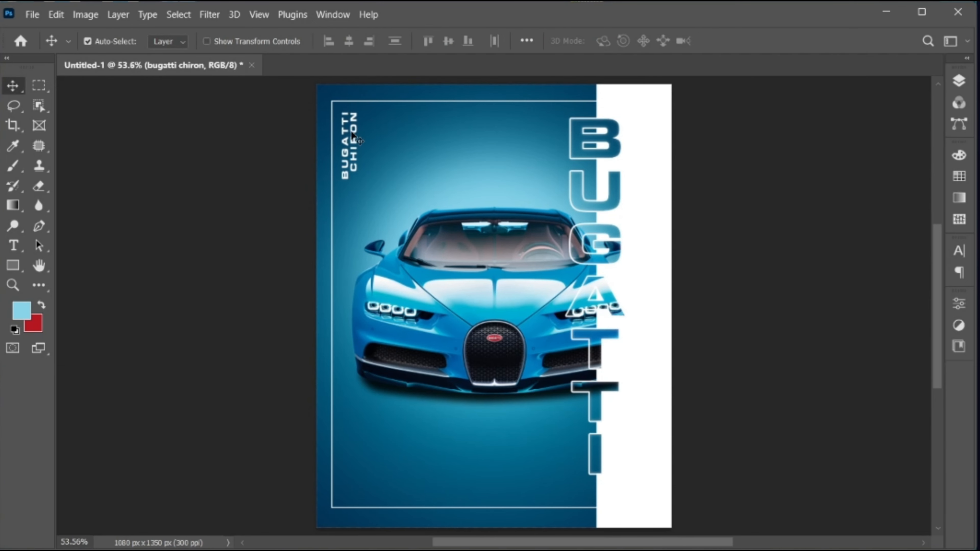
Step: Type MODERN POSTER as a new text layer near the bottom of the poster
click(14, 243)
click(427, 464)
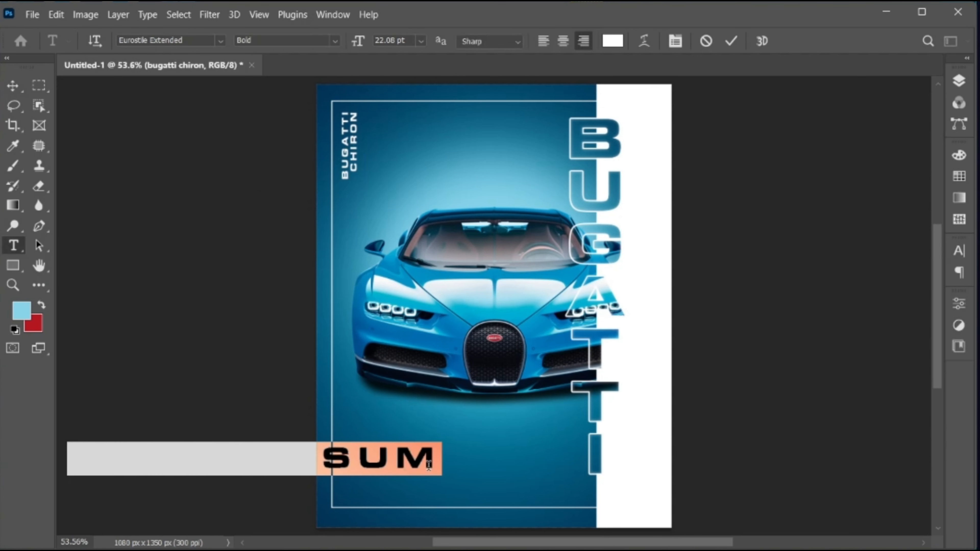
text(MODERN PO)
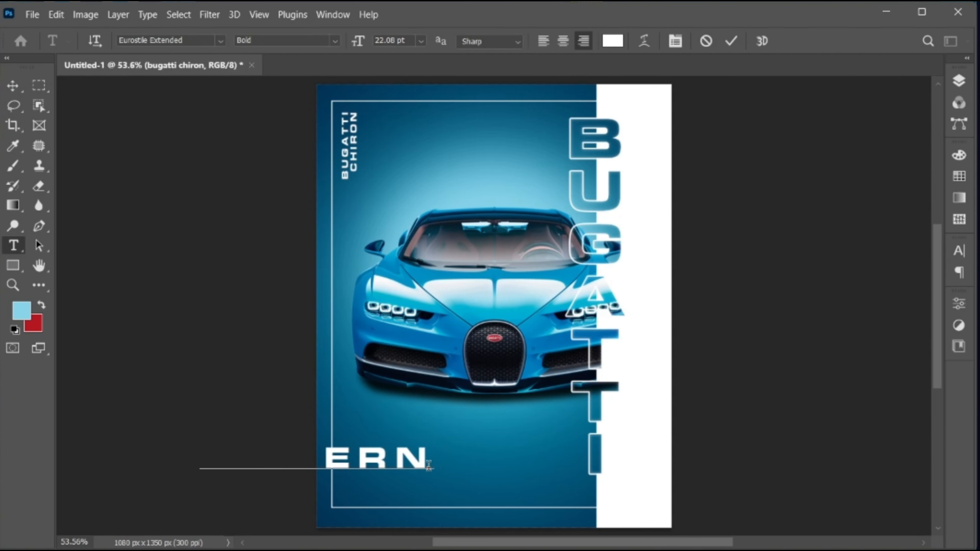
text(STER)
Step: Set the MODERN POSTER text to Signatie Regular in black (#000000)
key(ctrl+a)
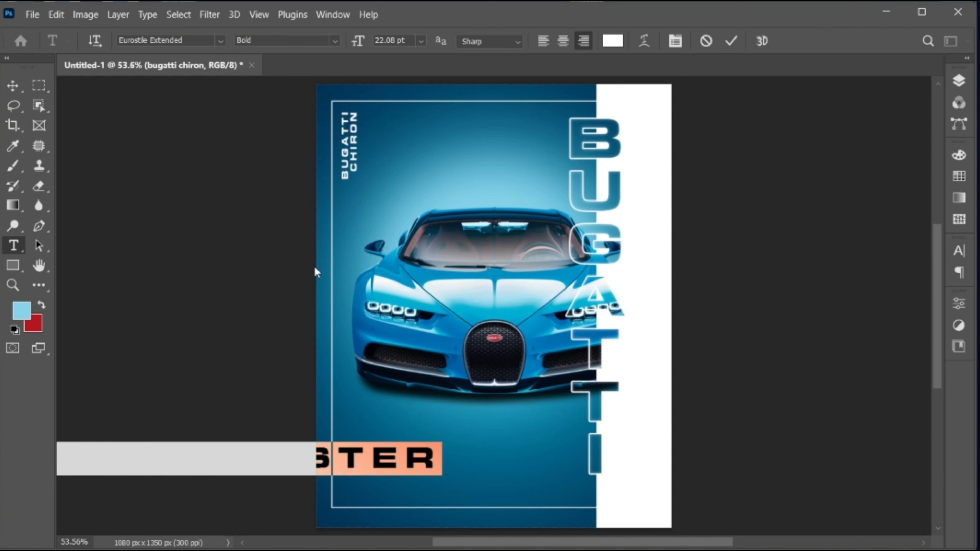
click(194, 42)
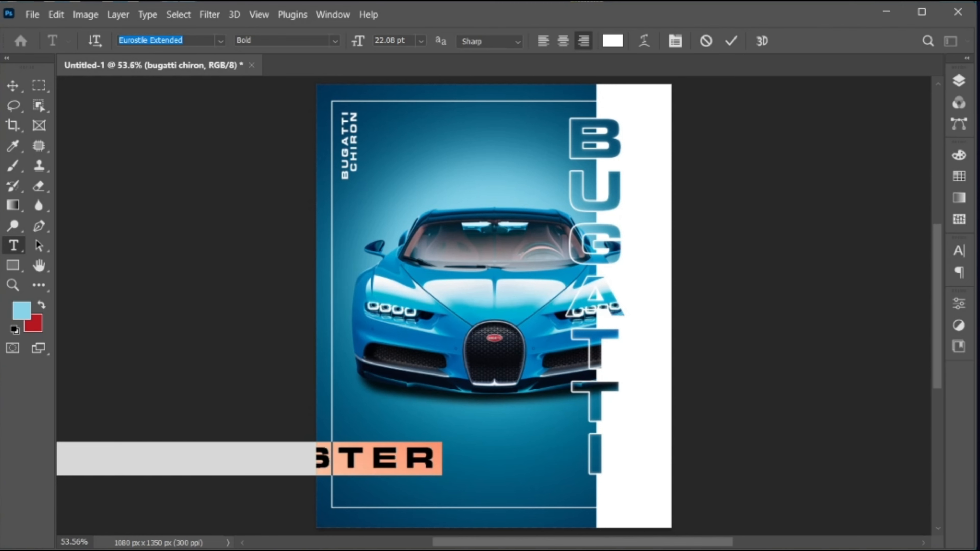
text(signat)
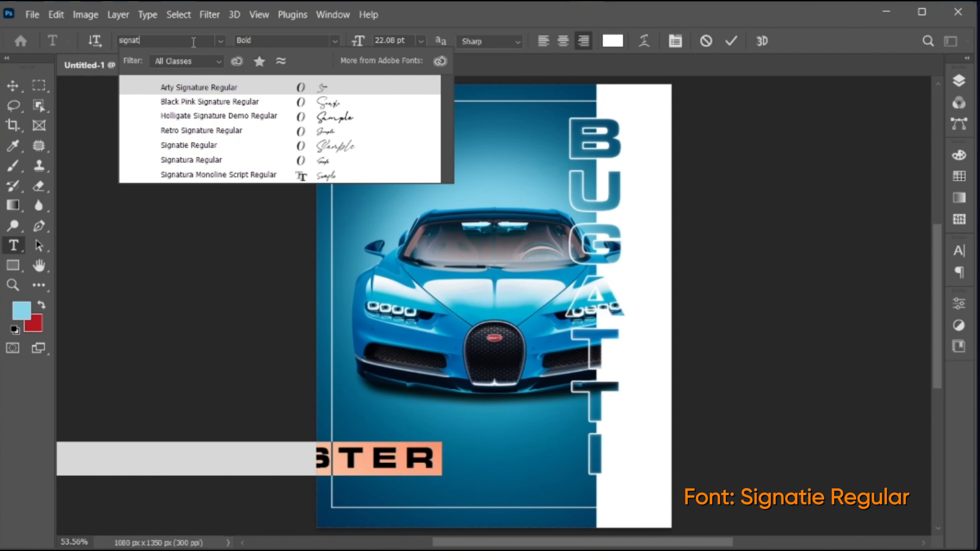
click(214, 145)
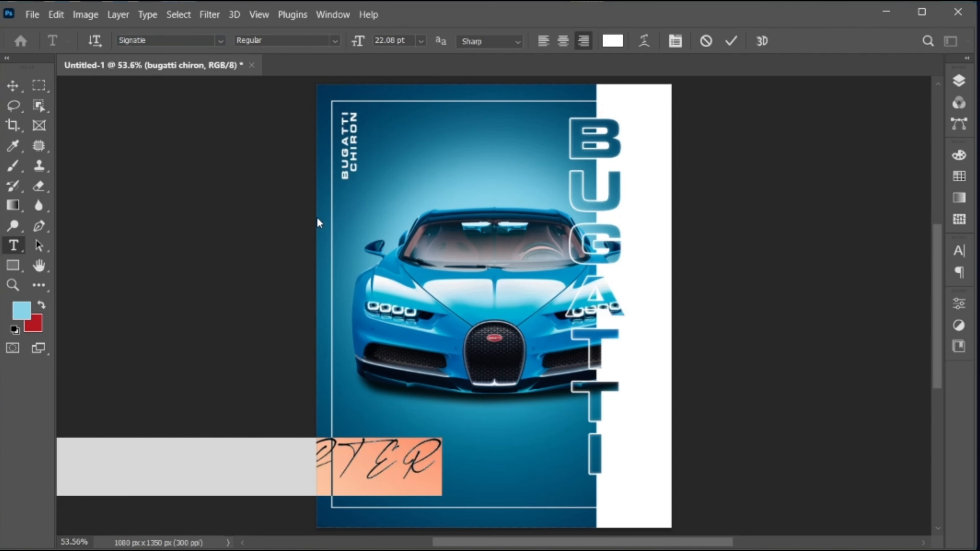
click(612, 41)
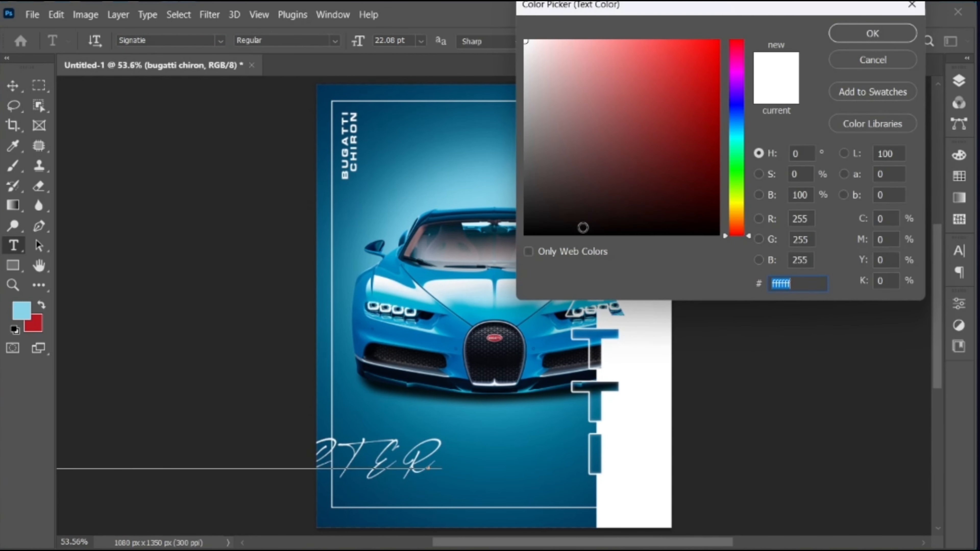
drag(582, 225, 581, 236)
click(862, 37)
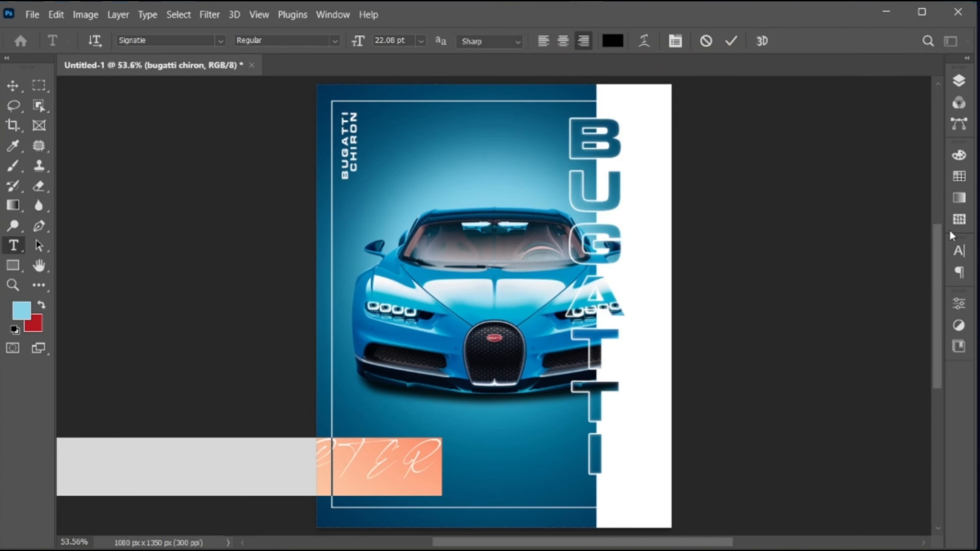
Step: Turn off All Caps so the text reads Modern Poster, and commit it
click(959, 251)
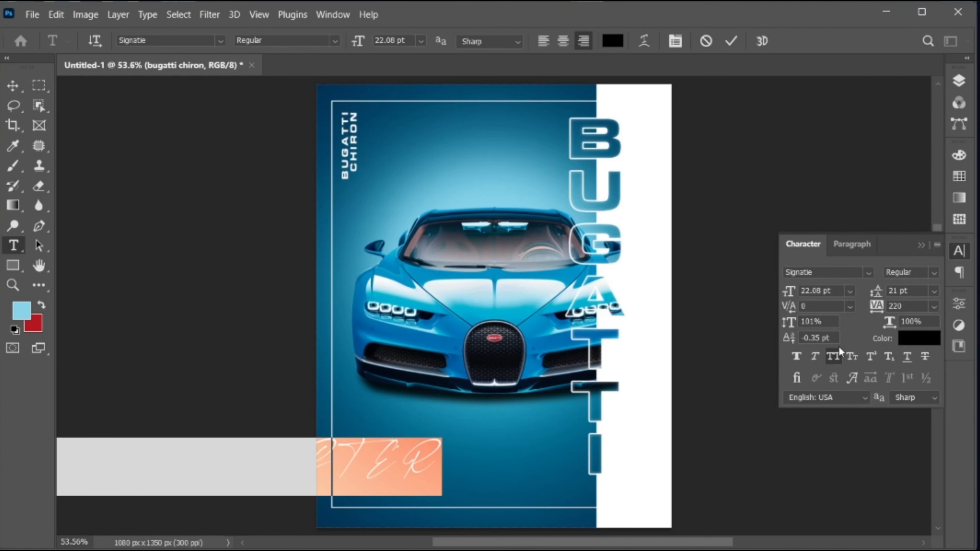
click(835, 355)
click(921, 245)
key(ctrl+Return)
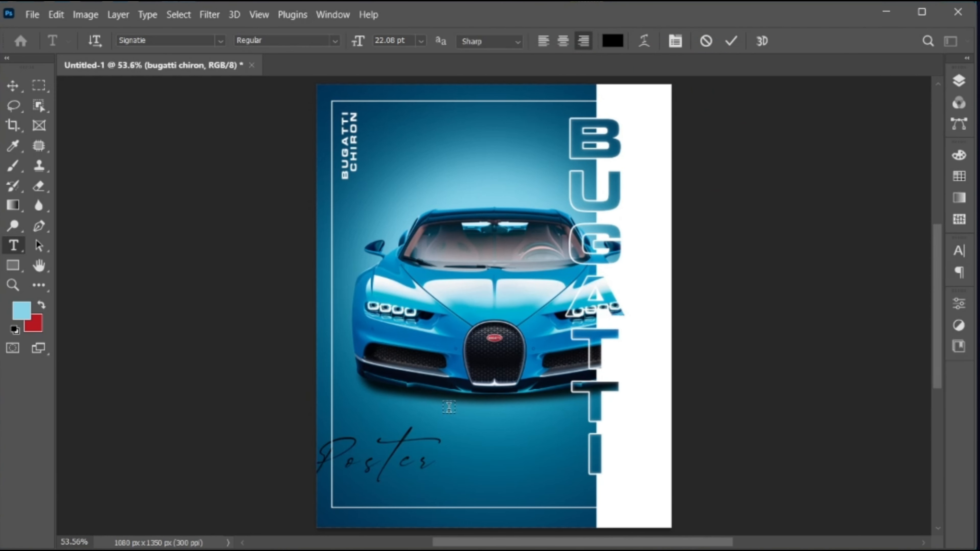
Step: Move Modern Poster right and scale it down to about half size
key(v)
drag(394, 463, 561, 474)
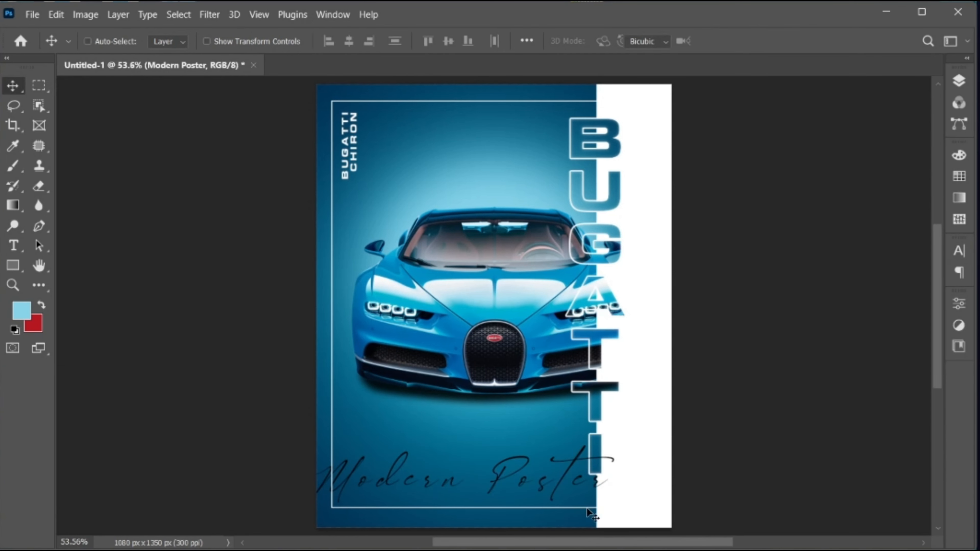
key(ctrl+t)
drag(616, 513, 550, 500)
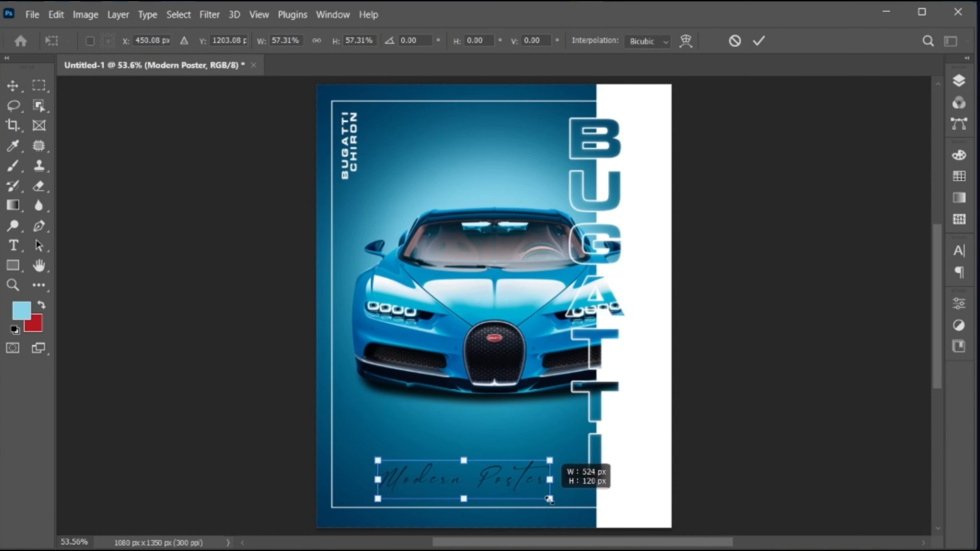
key(Return)
Step: Set the Modern Poster letter spacing (tracking) to 15
double_click(514, 482)
click(959, 251)
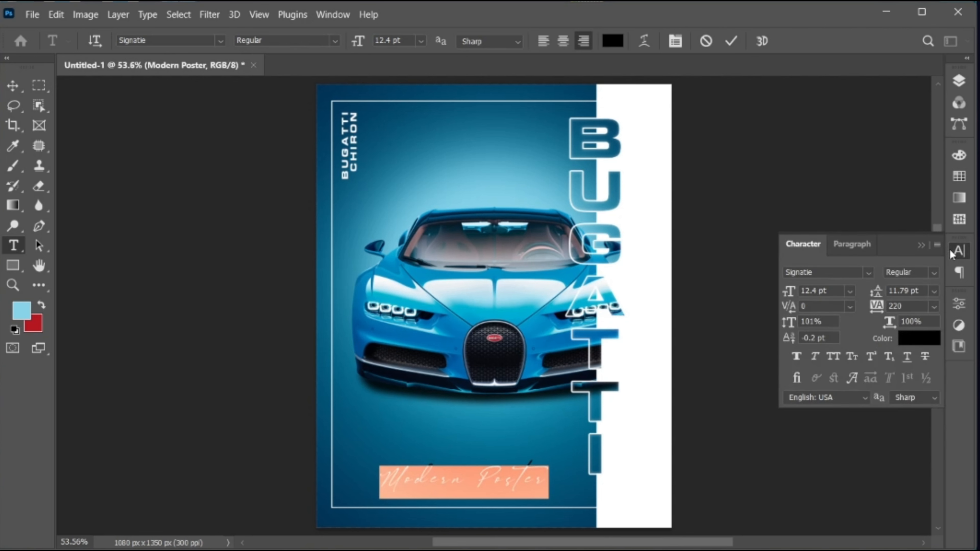
click(876, 306)
text(15)
key(Return)
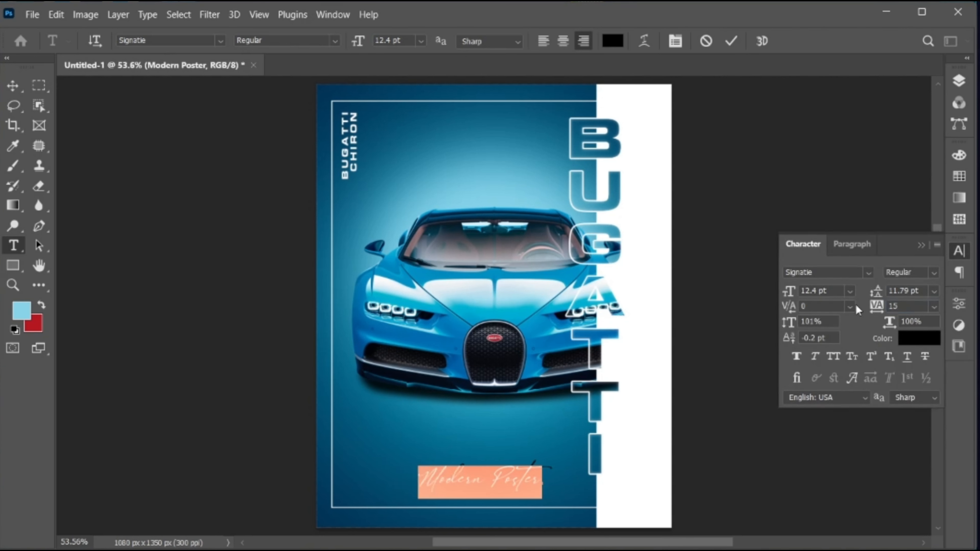
click(937, 245)
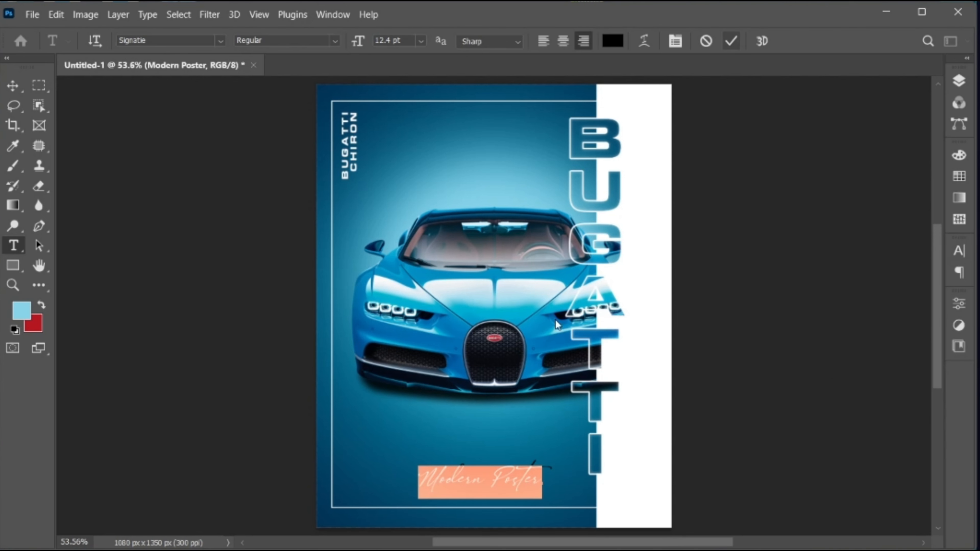
Step: Place Modern Poster at the bottom-right, tilted about -8° and slightly enlarged
drag(509, 478, 596, 488)
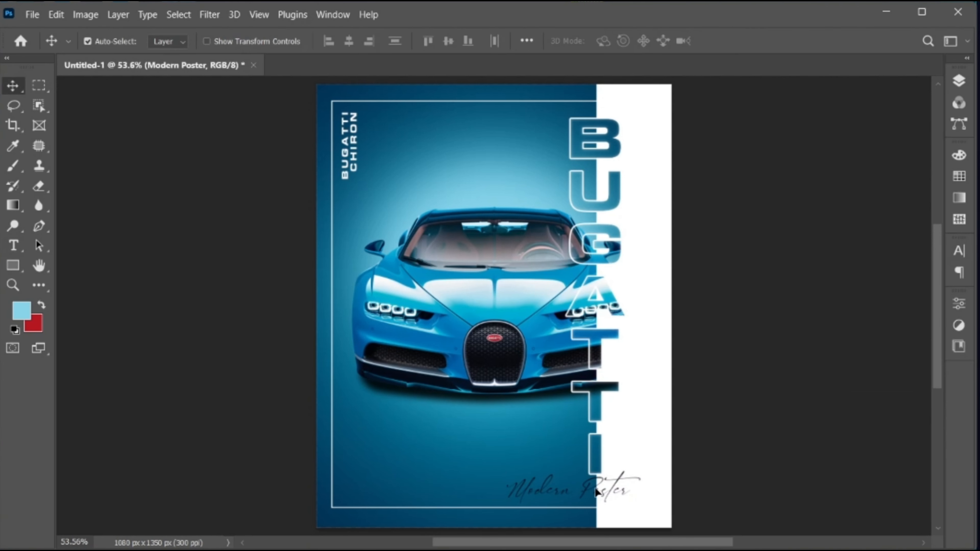
key(ctrl+t)
drag(650, 521, 613, 480)
key(Up)
key(Up)
key(Up)
key(Up)
key(Up)
key(Up)
key(Up)
key(Down)
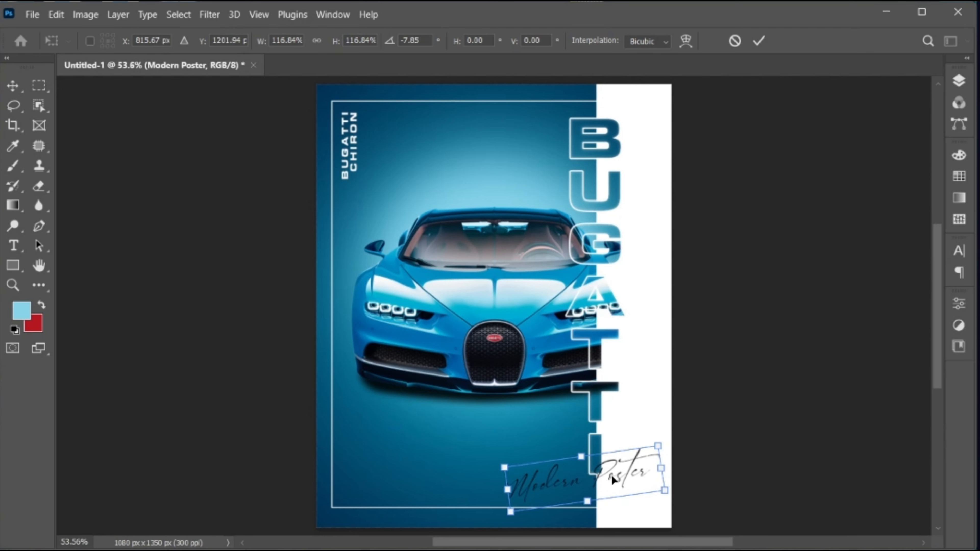
key(Return)
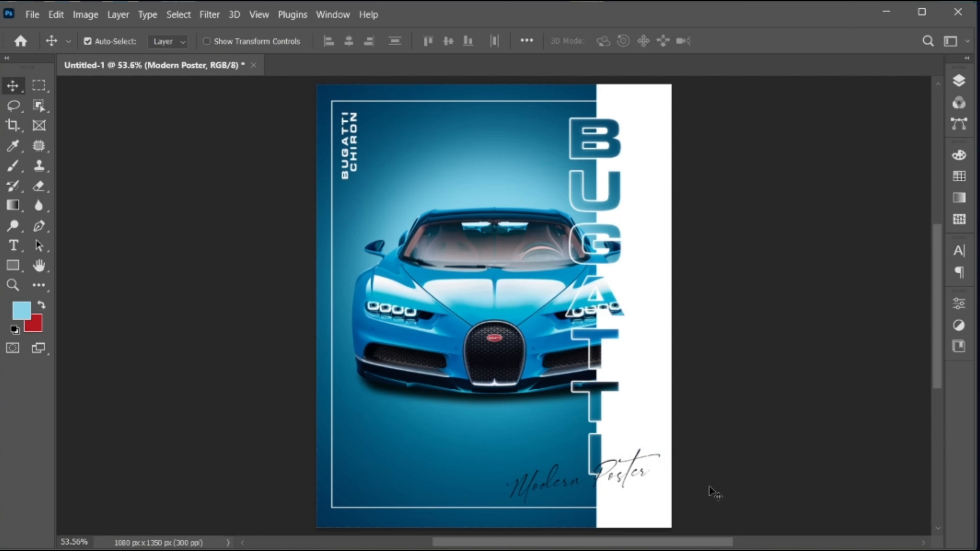